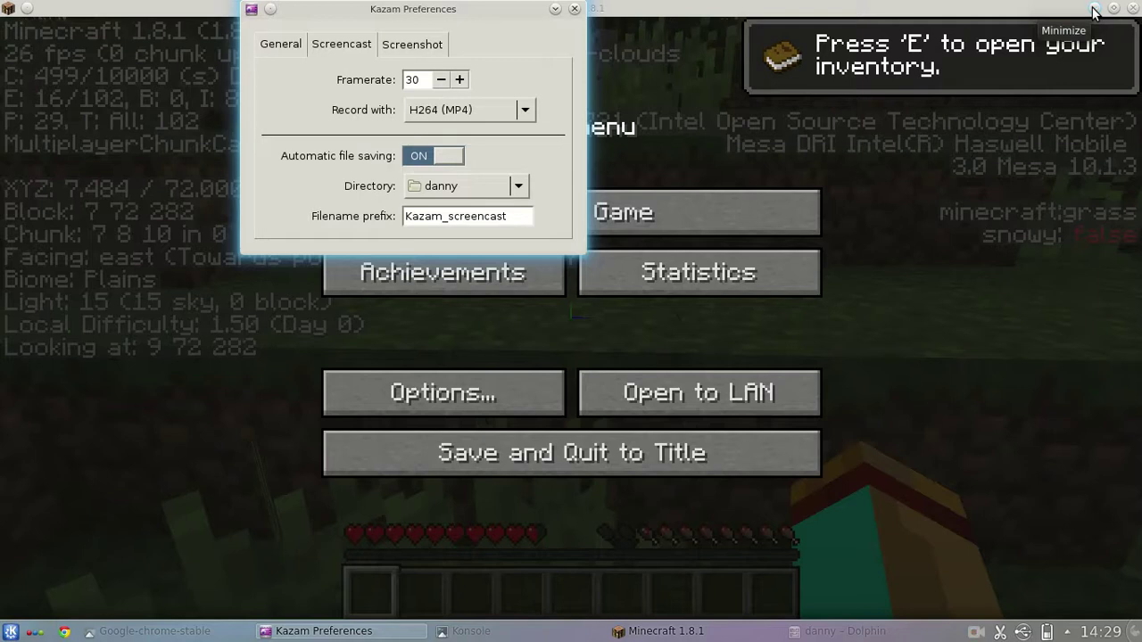
Minimize the Minecraft window and review the general and screencast settings in Kazam's preferences
{"action": "left_click", "coordinate": [1094, 11]}
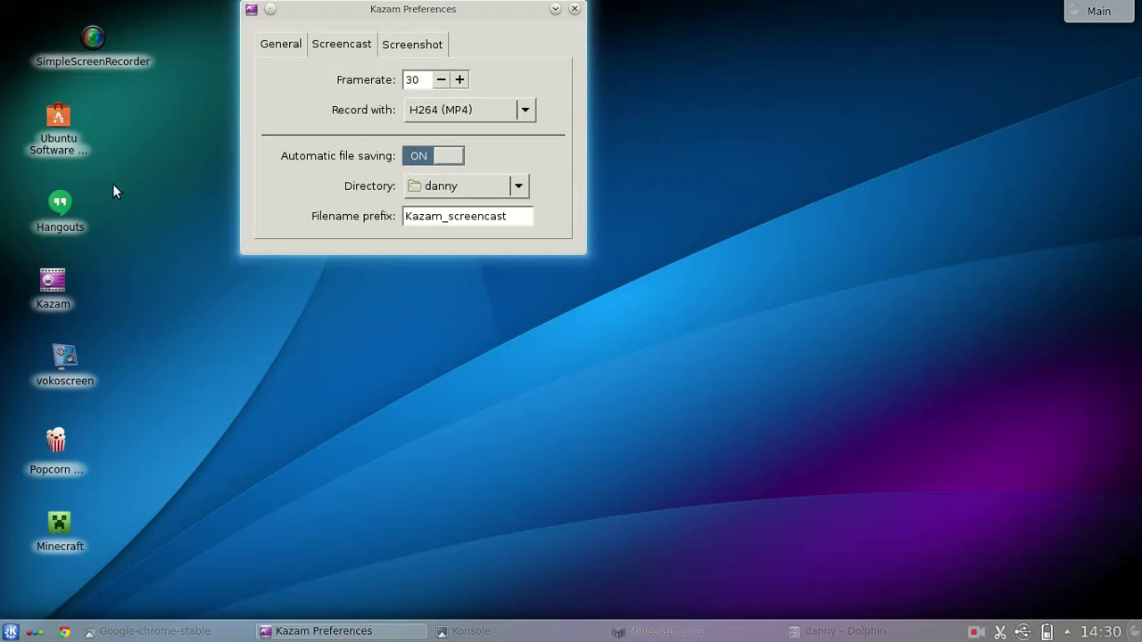
{"action": "mouse_move", "coordinate": [50, 293]}
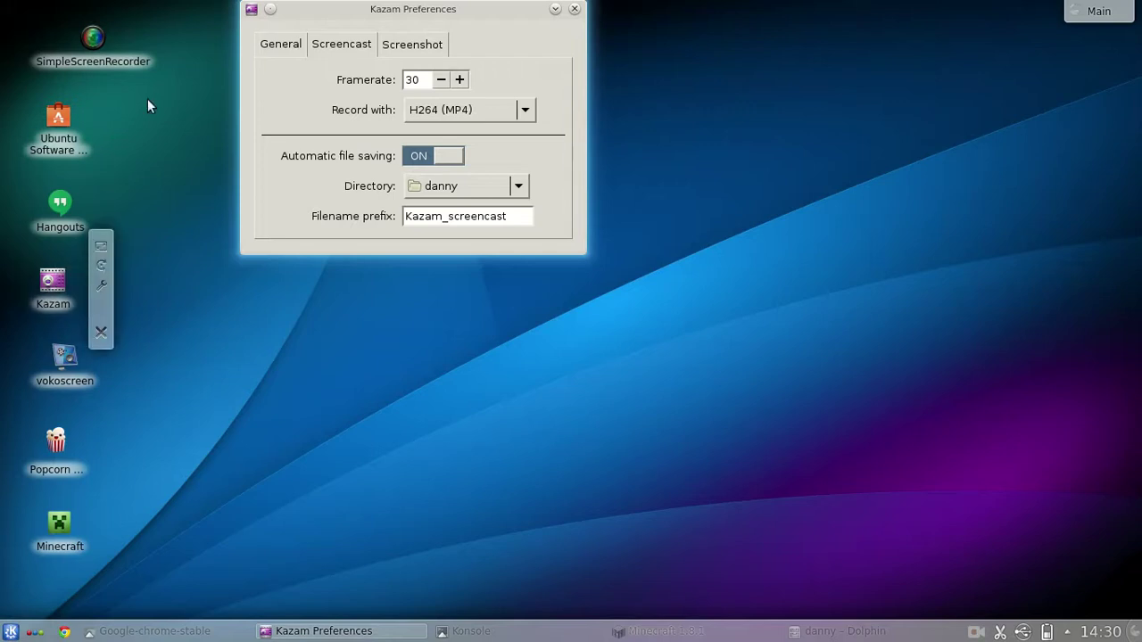
{"action": "mouse_move", "coordinate": [107, 54]}
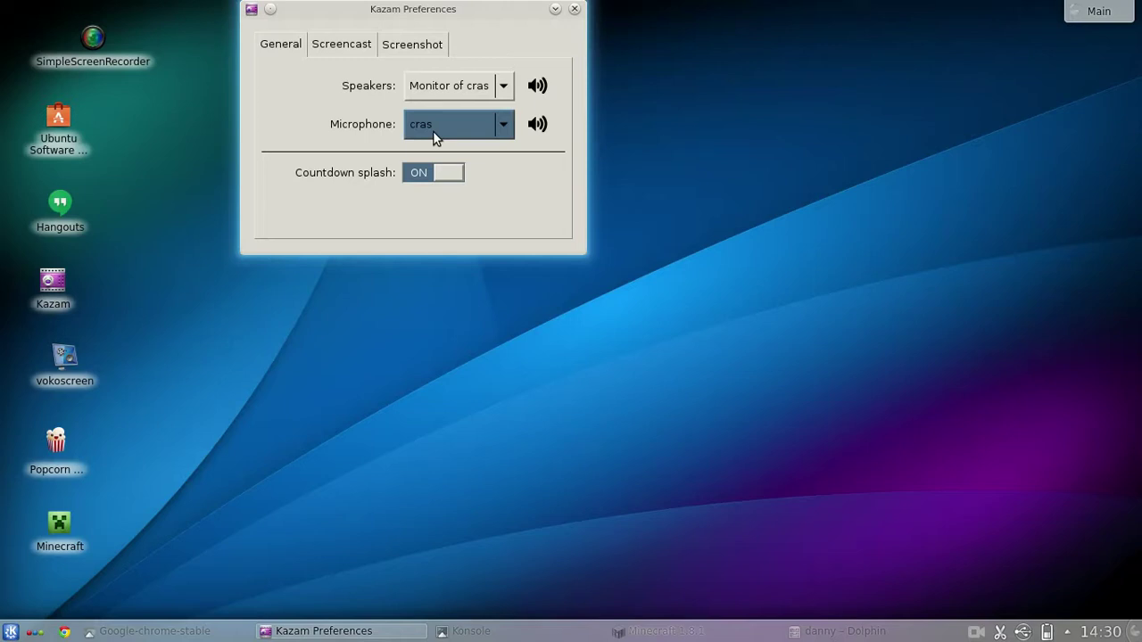
{"action": "left_click", "coordinate": [351, 48]}
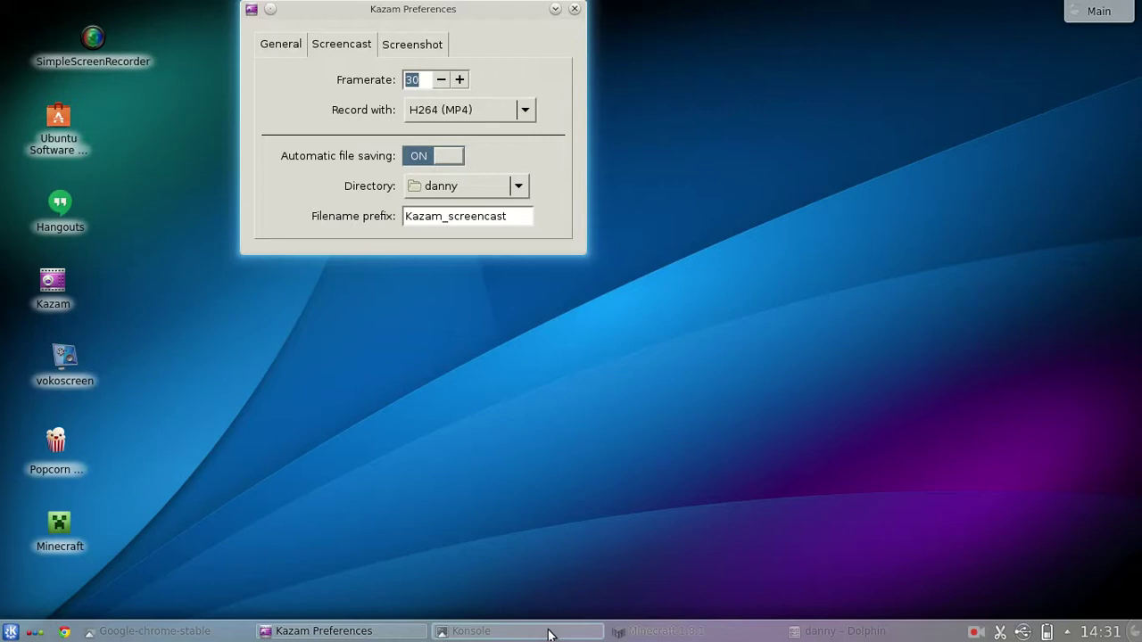
Switch to Minecraft and resume the paused game
{"action": "left_click", "coordinate": [656, 631]}
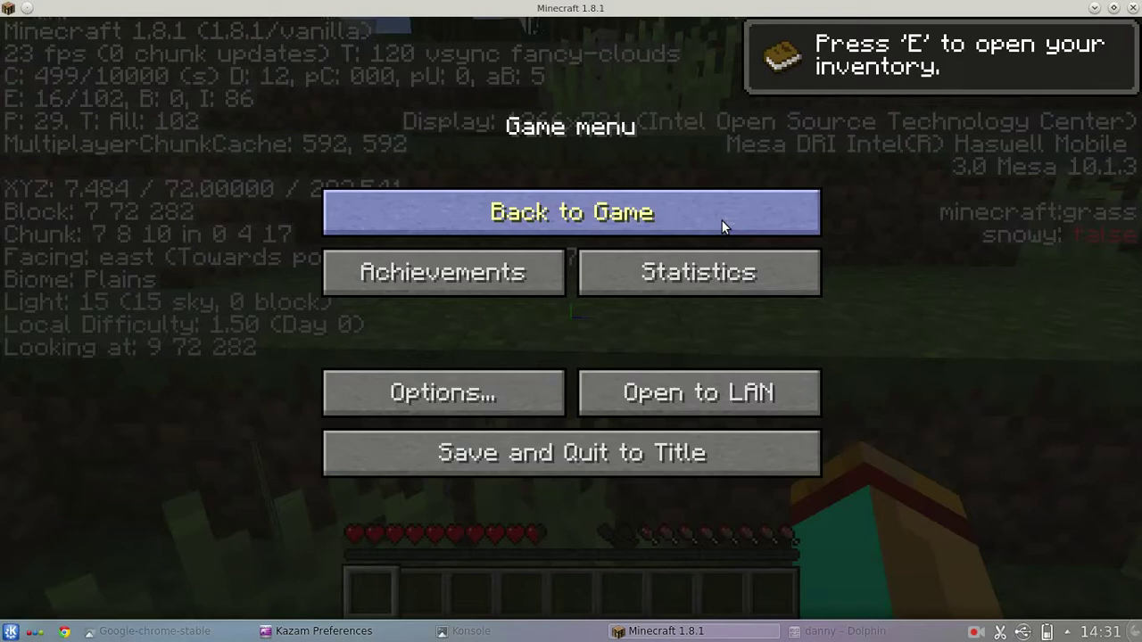
{"action": "left_click", "coordinate": [723, 227]}
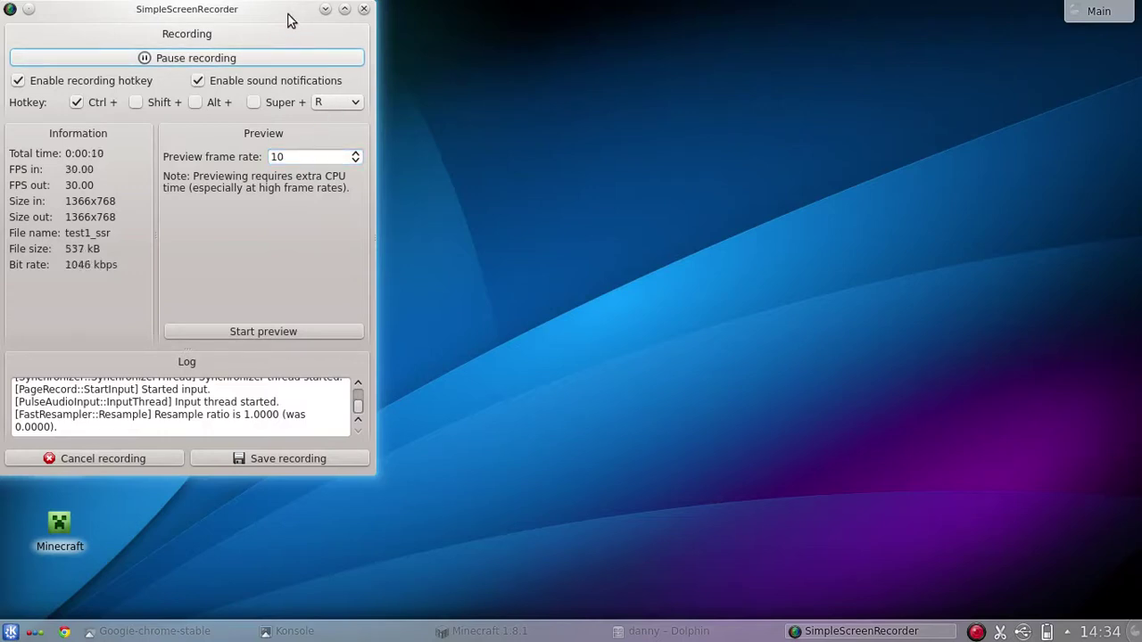
Check the running recording's details in the SimpleScreenRecorder window and minimize that window
{"action": "left_click", "coordinate": [325, 9]}
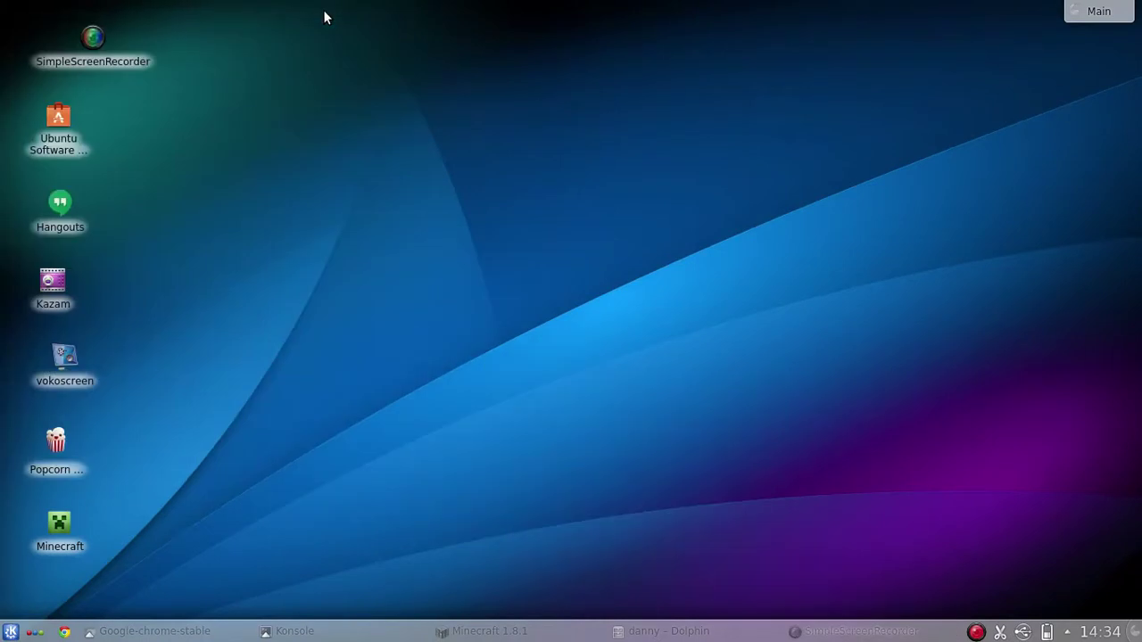
{"action": "mouse_move", "coordinate": [94, 36]}
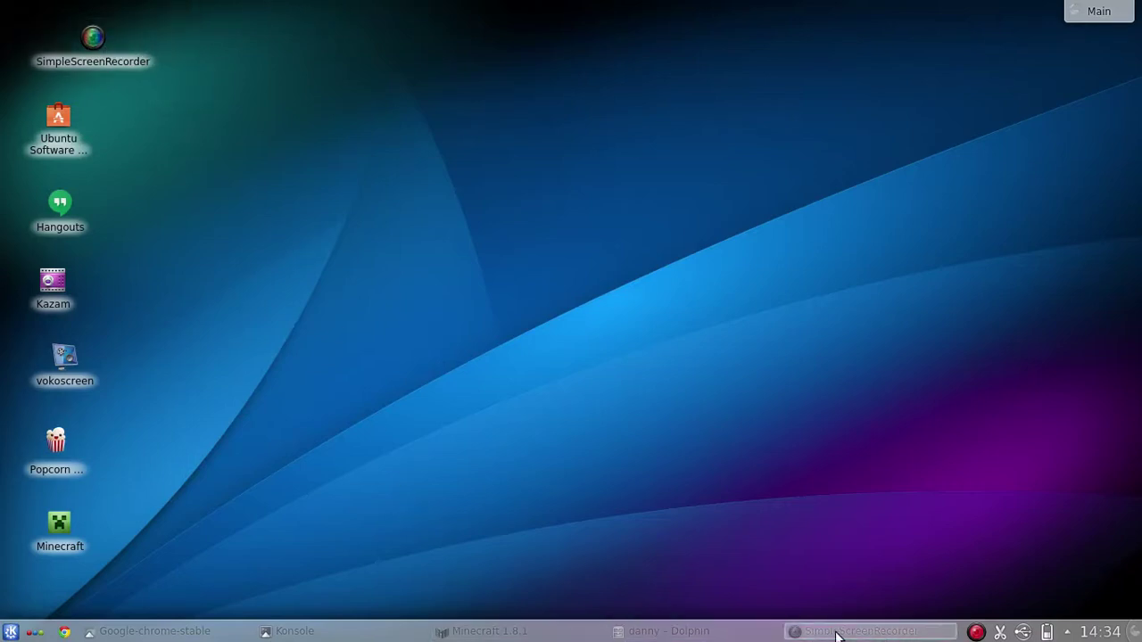
{"action": "left_click", "coordinate": [903, 633]}
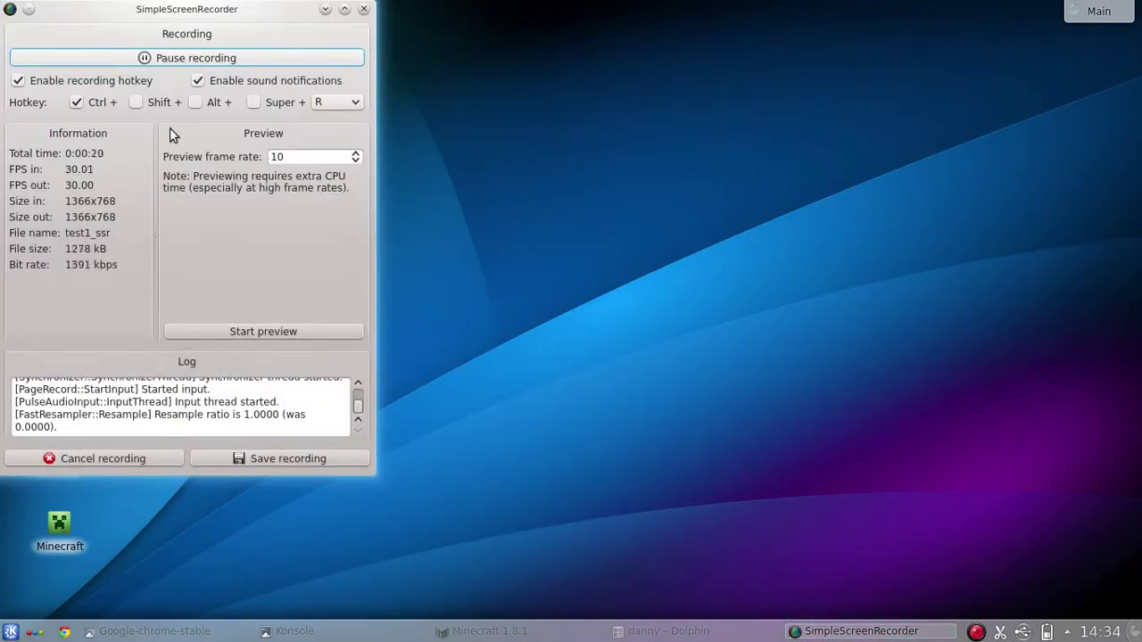
{"action": "left_click", "coordinate": [324, 9]}
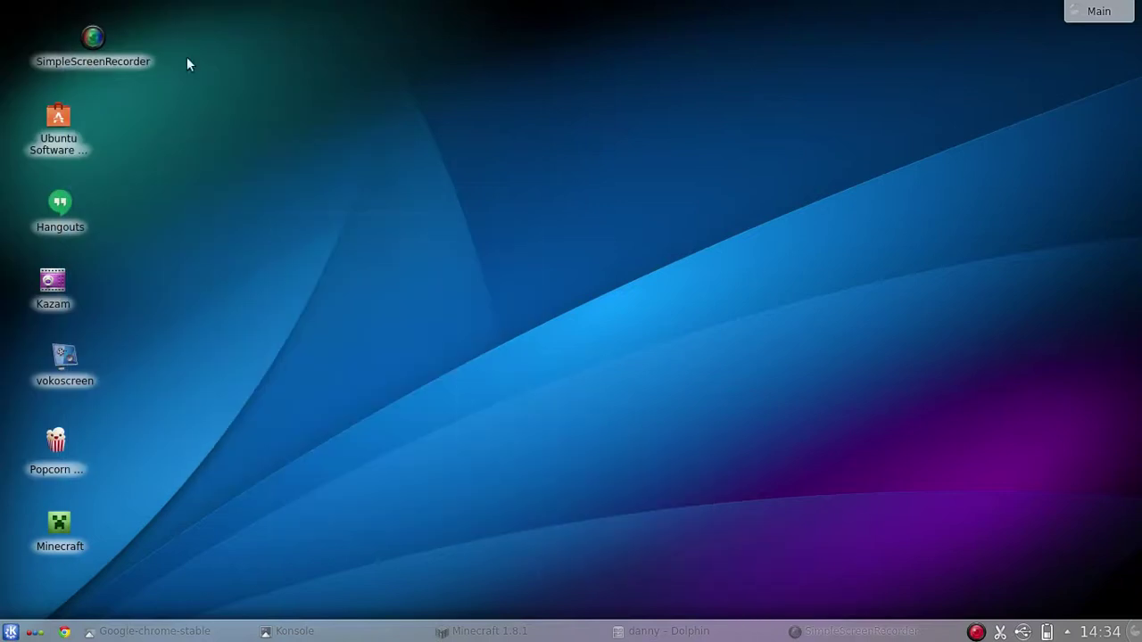
Launch a second SimpleScreenRecorder instance and advance past its input settings to inspect the available video codecs
{"action": "left_click", "coordinate": [93, 57]}
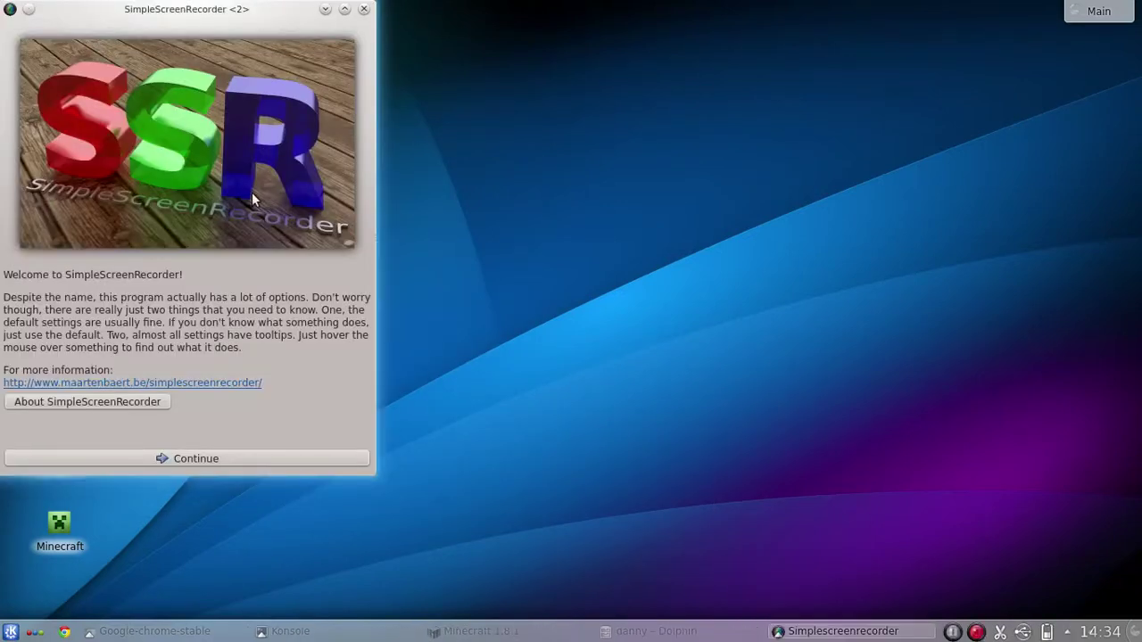
{"action": "left_click", "coordinate": [176, 457]}
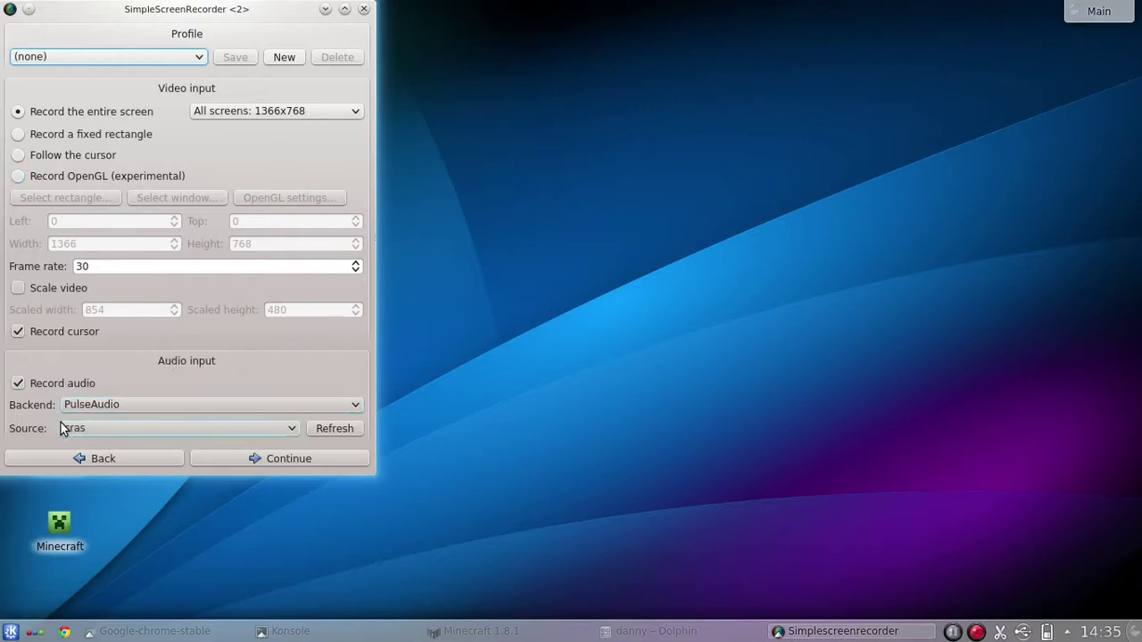
{"action": "left_click", "coordinate": [253, 458]}
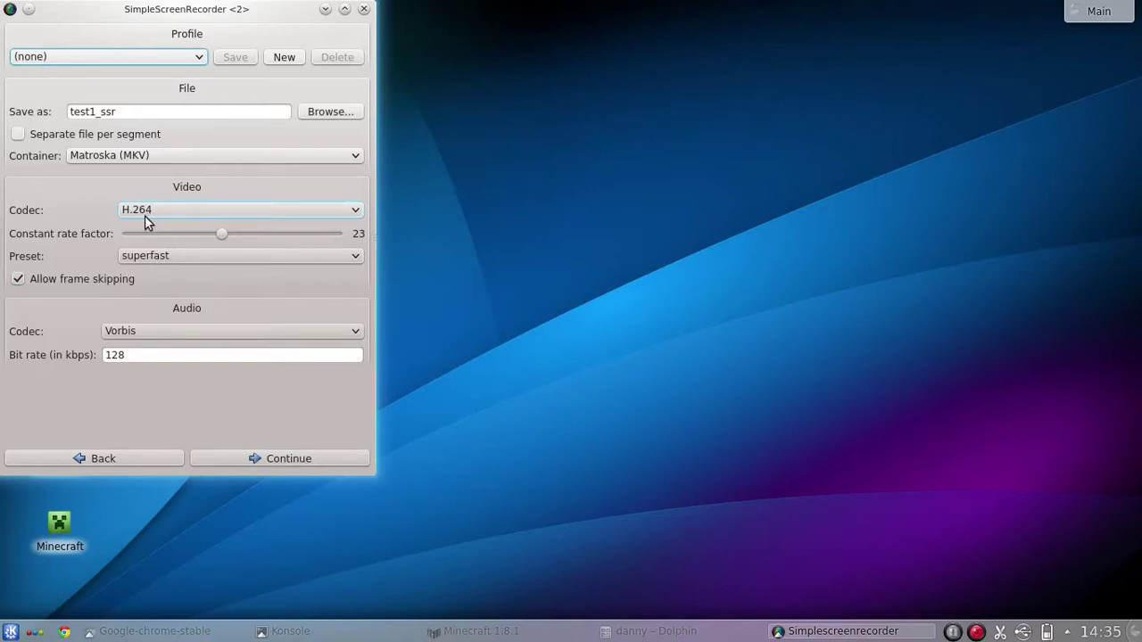
{"action": "left_click", "coordinate": [172, 212]}
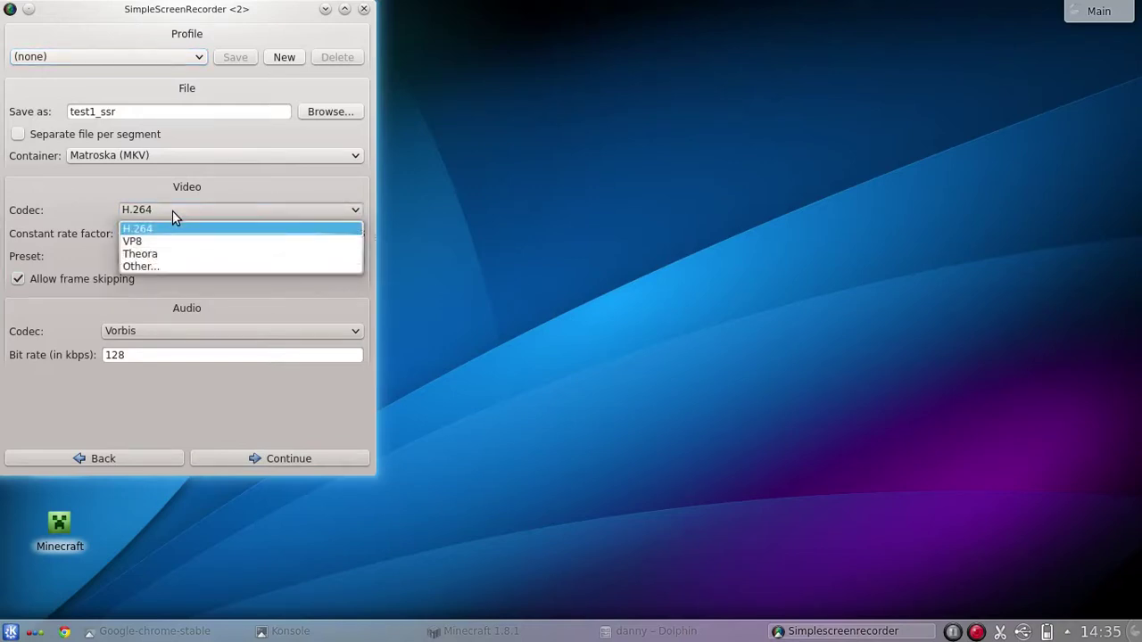
{"action": "left_click", "coordinate": [224, 183]}
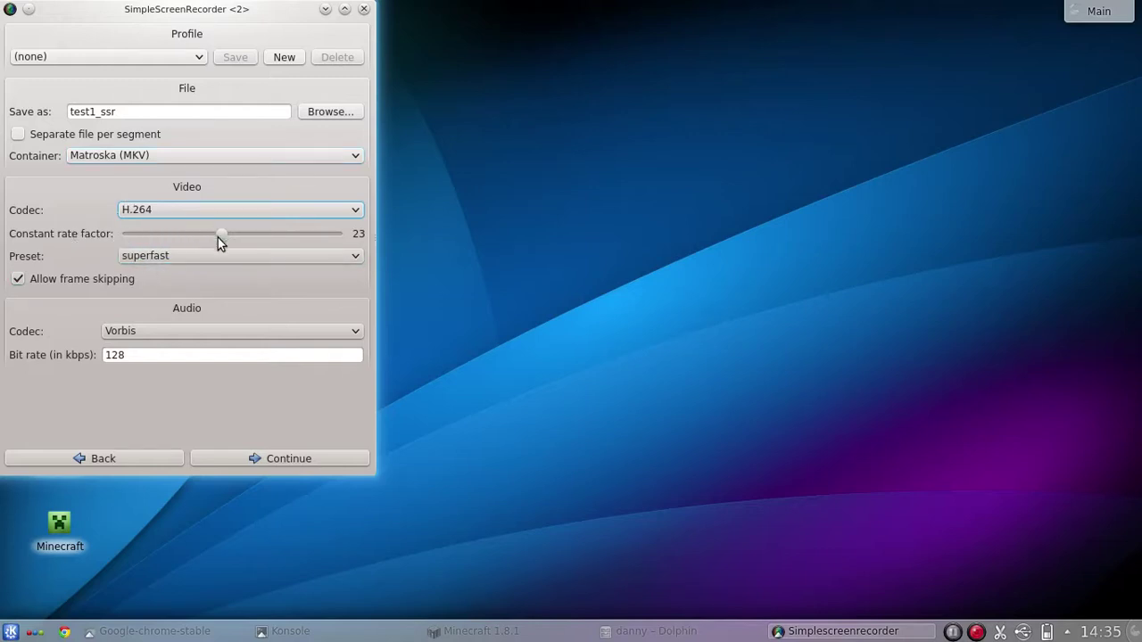
Try lower constant rate factor values such as 18 and set the factor back to 23
{"action": "mouse_move", "coordinate": [221, 239]}
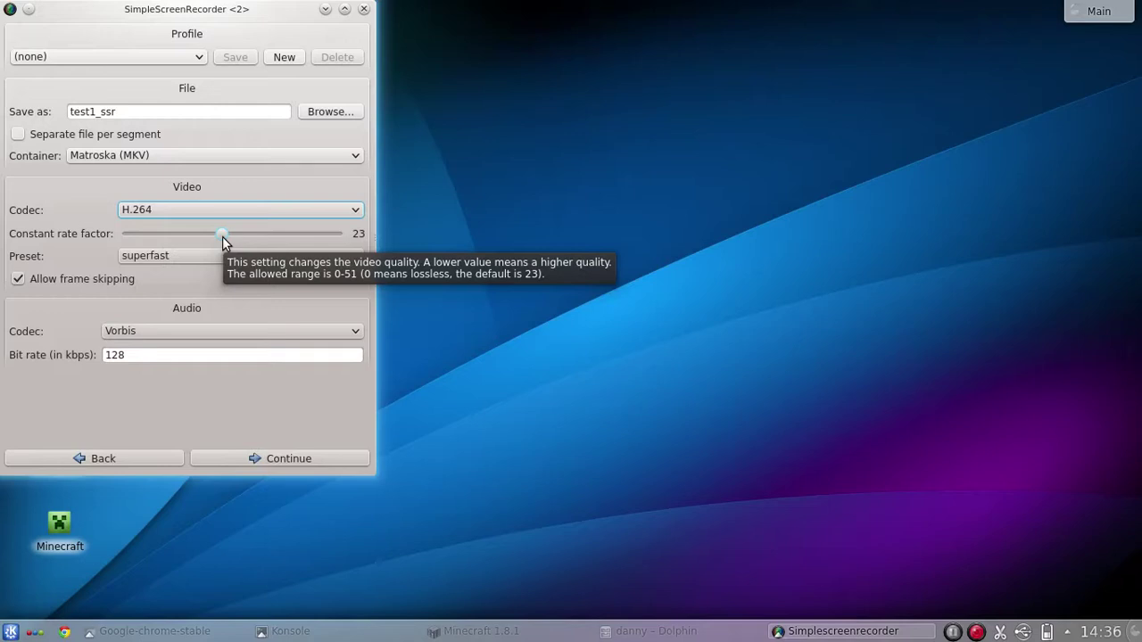
{"action": "left_click_drag", "start_coordinate": [222, 234], "coordinate": [196, 234]}
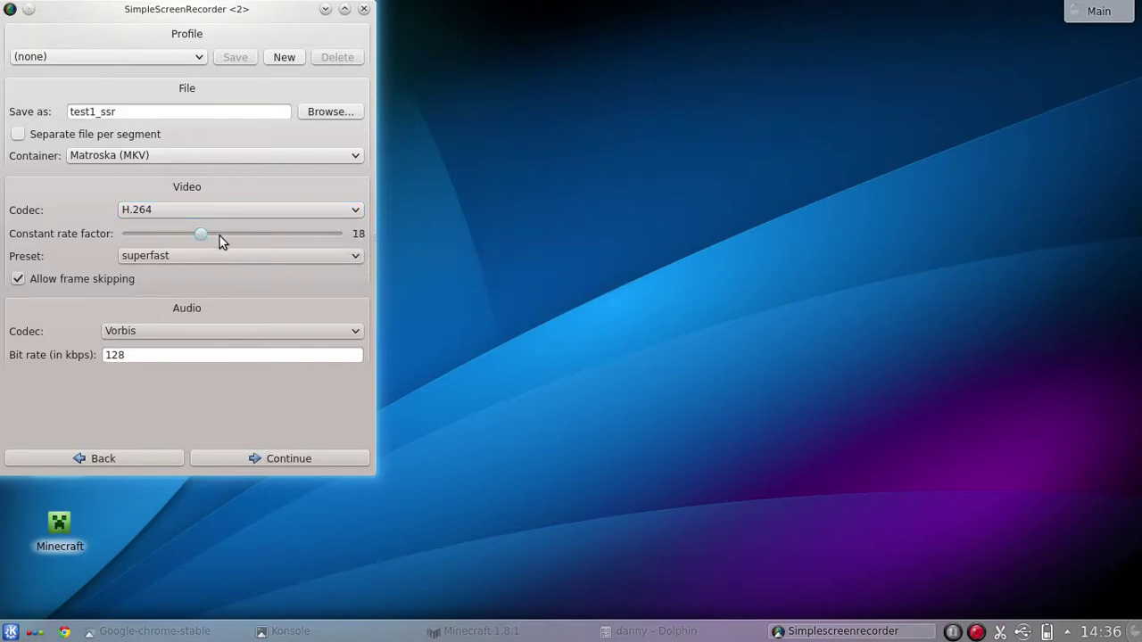
{"action": "left_click", "coordinate": [158, 235]}
{"action": "left_click", "coordinate": [217, 235]}
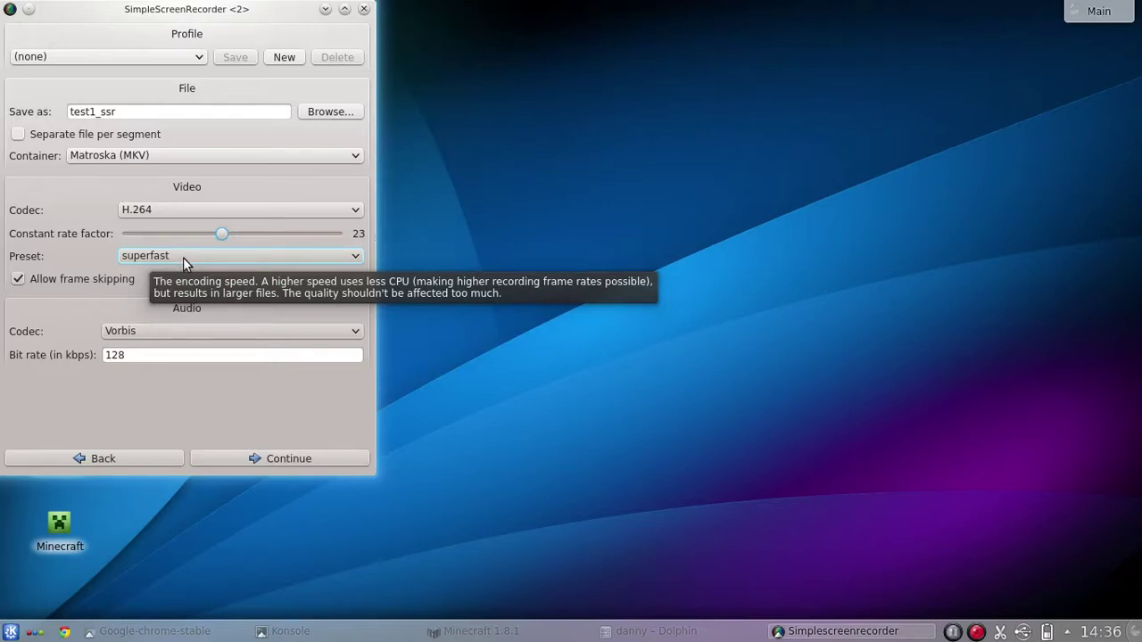
Look through the encoding speed presets, keep superfast selected, and inspect the audio bit rate field
{"action": "left_click", "coordinate": [183, 257]}
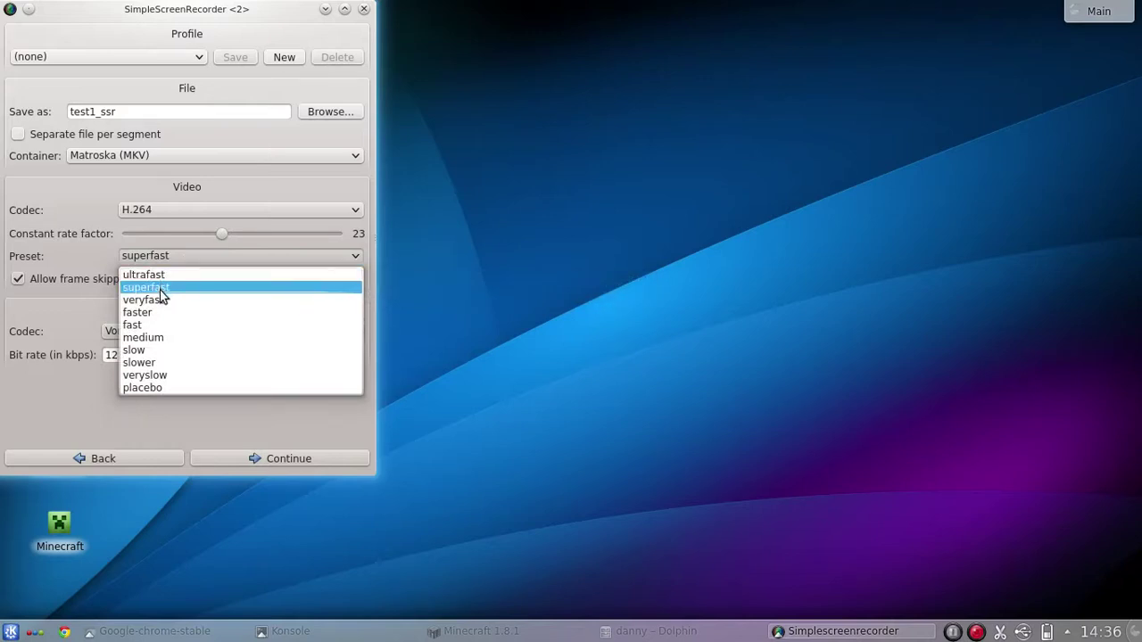
{"action": "left_click", "coordinate": [159, 290]}
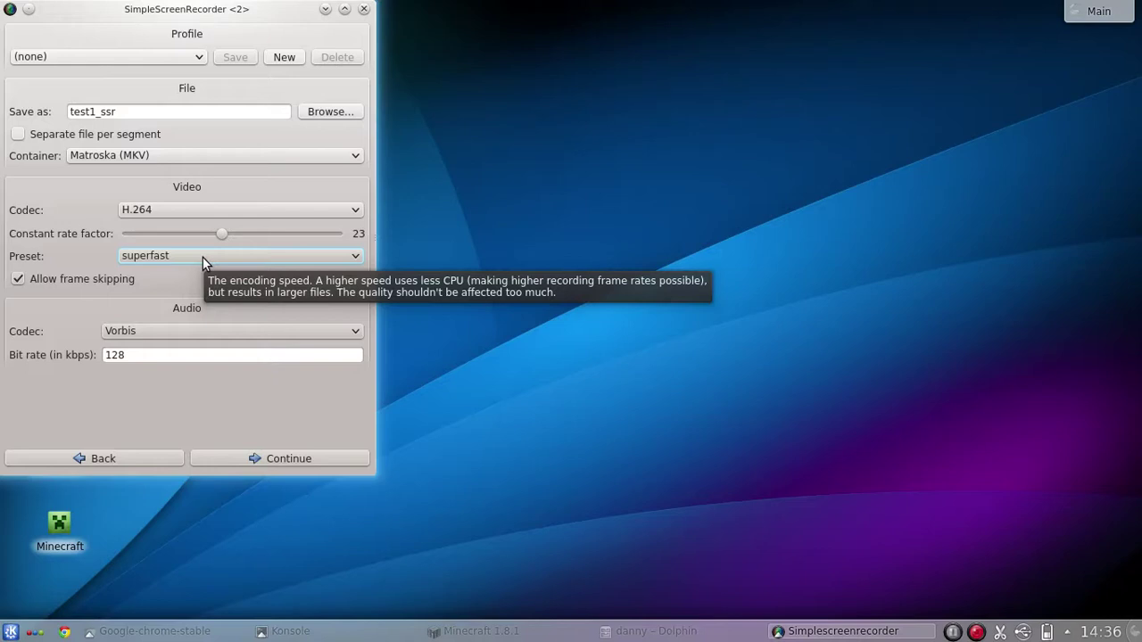
{"action": "left_click", "coordinate": [134, 357]}
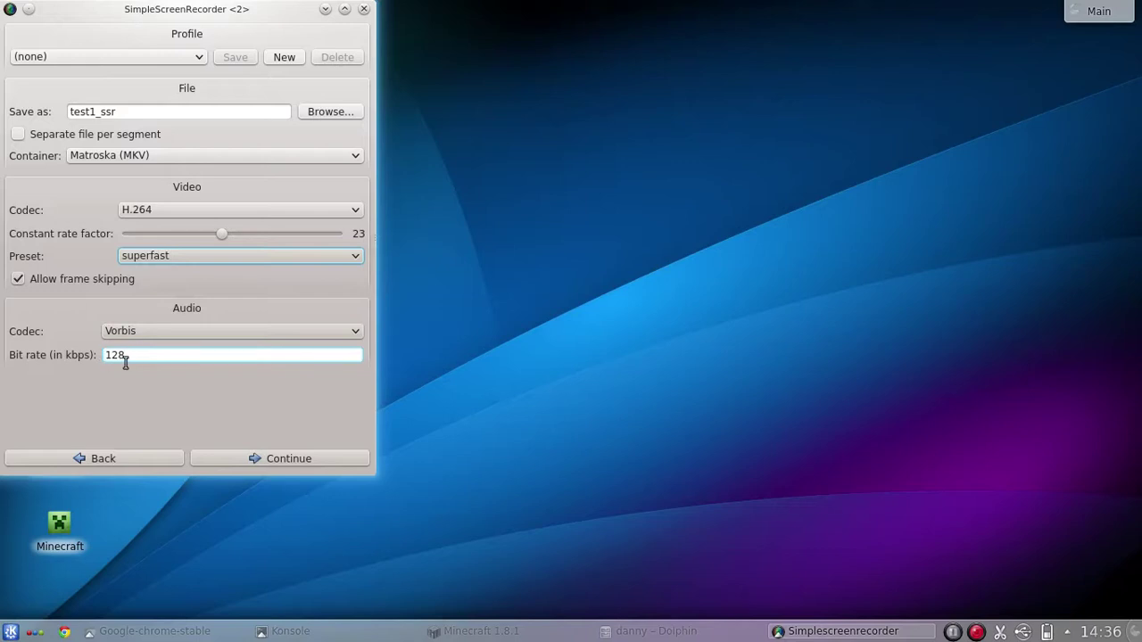
Try to continue to recording, decline overwriting test1_ssr, and close the second recorder window
{"action": "left_click", "coordinate": [238, 455]}
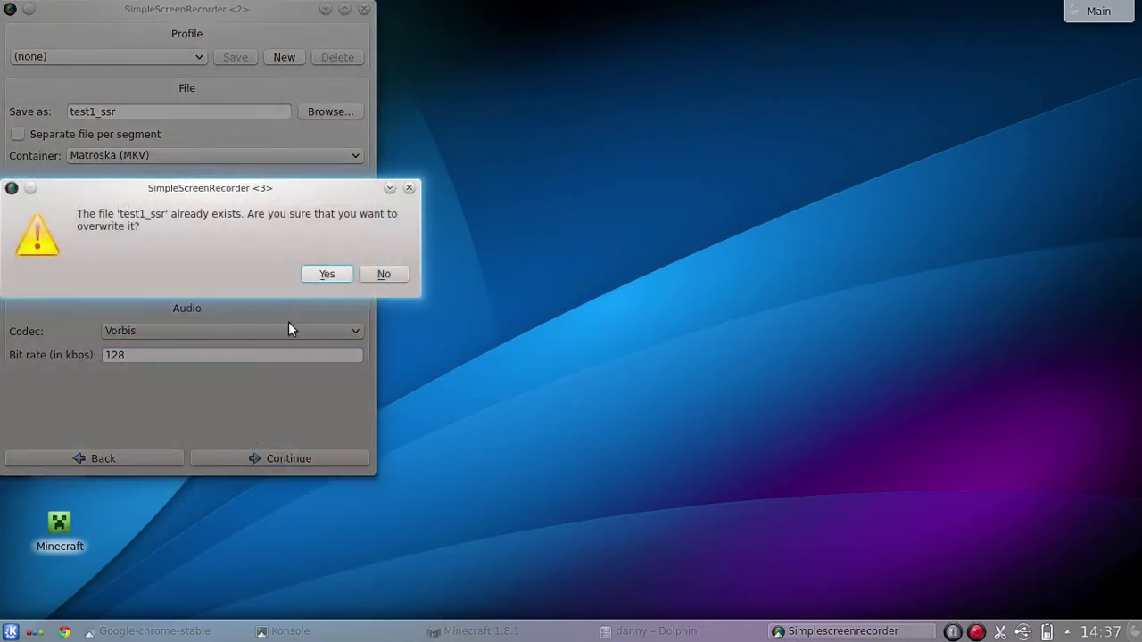
{"action": "left_click", "coordinate": [386, 274]}
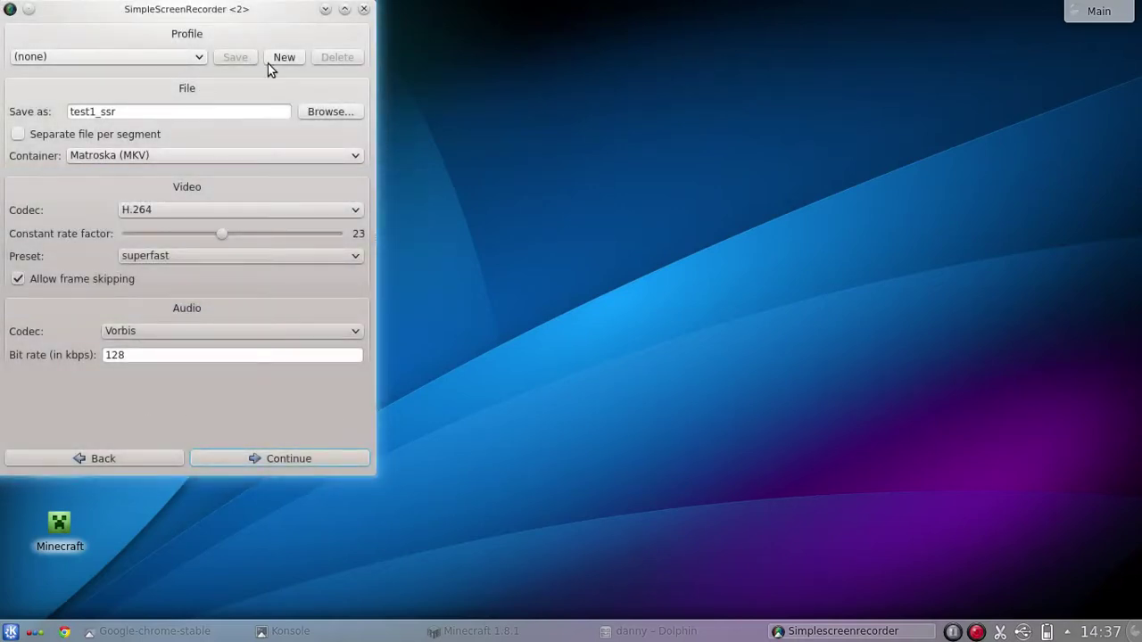
{"action": "left_click", "coordinate": [364, 9]}
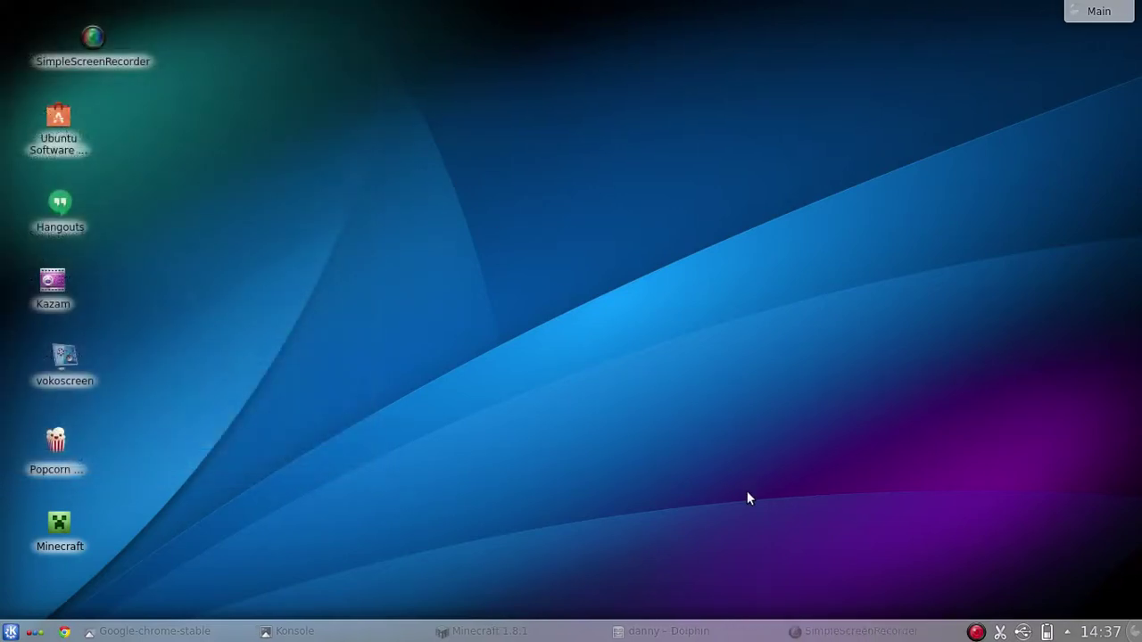
Review the active recording's statistics, and switch to Minecraft to briefly resume and pause the game
{"action": "left_click", "coordinate": [848, 631]}
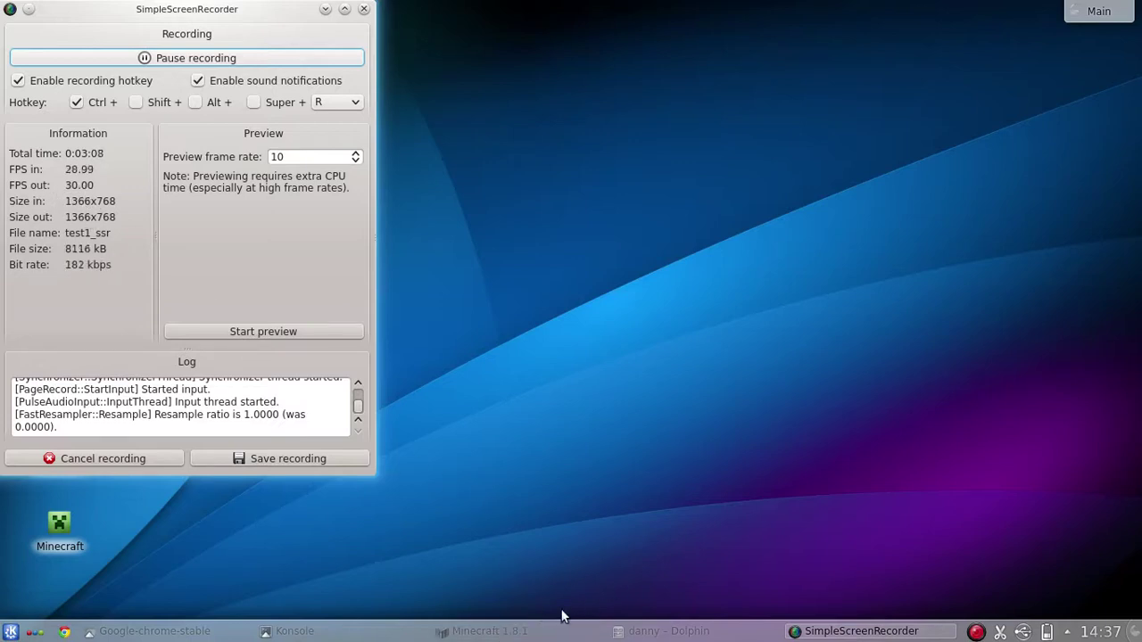
{"action": "left_click", "coordinate": [549, 635]}
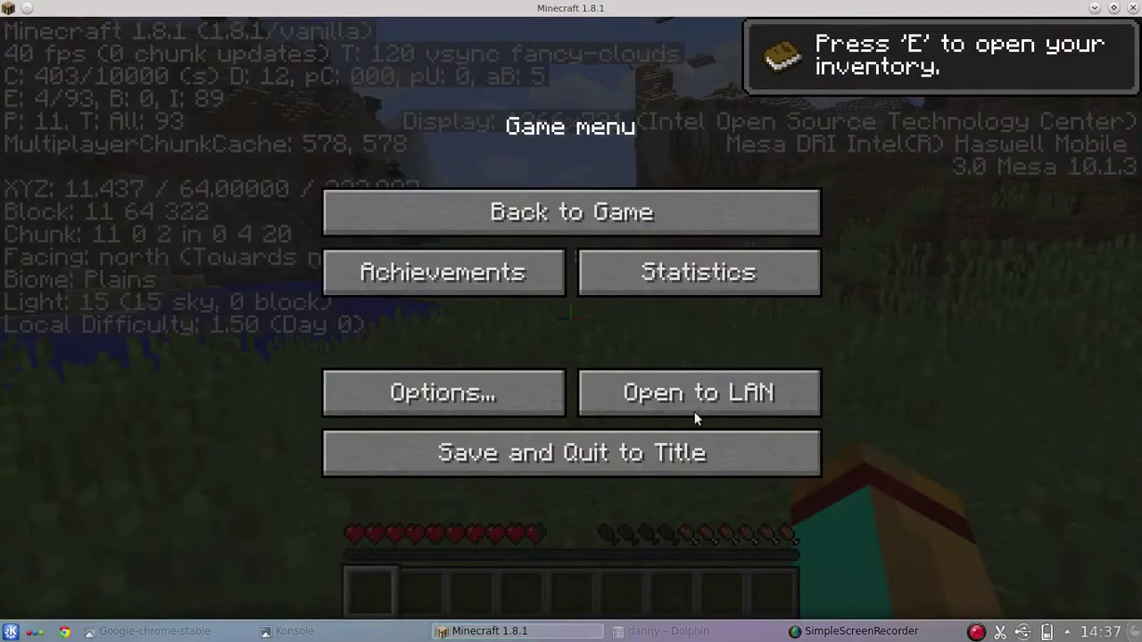
{"action": "left_click", "coordinate": [759, 215]}
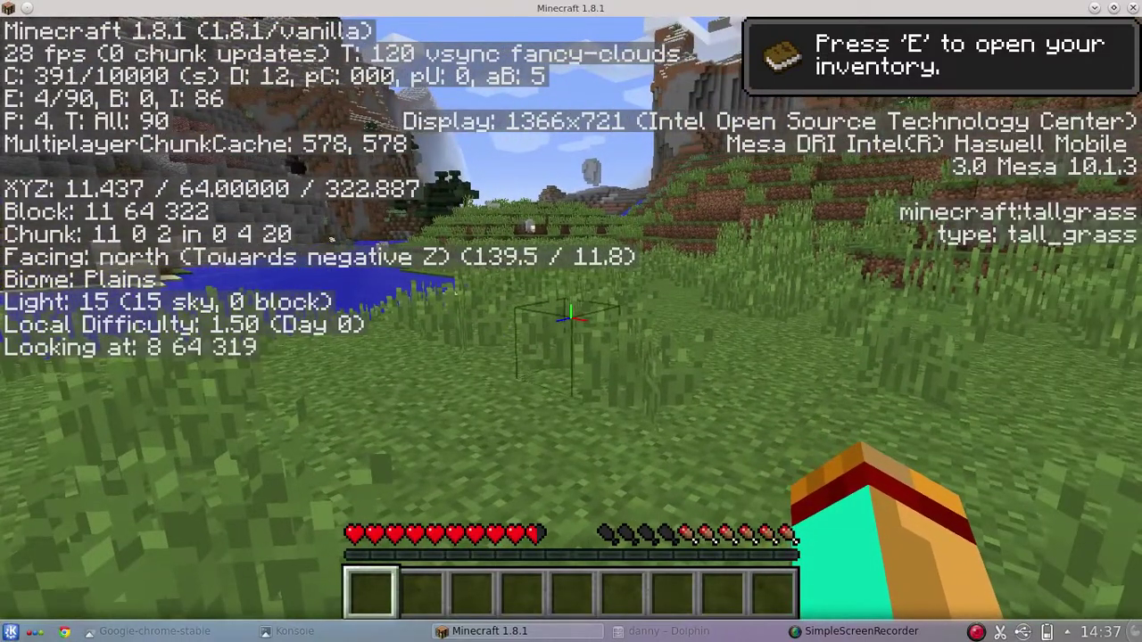
{"action": "key", "text": "Escape"}
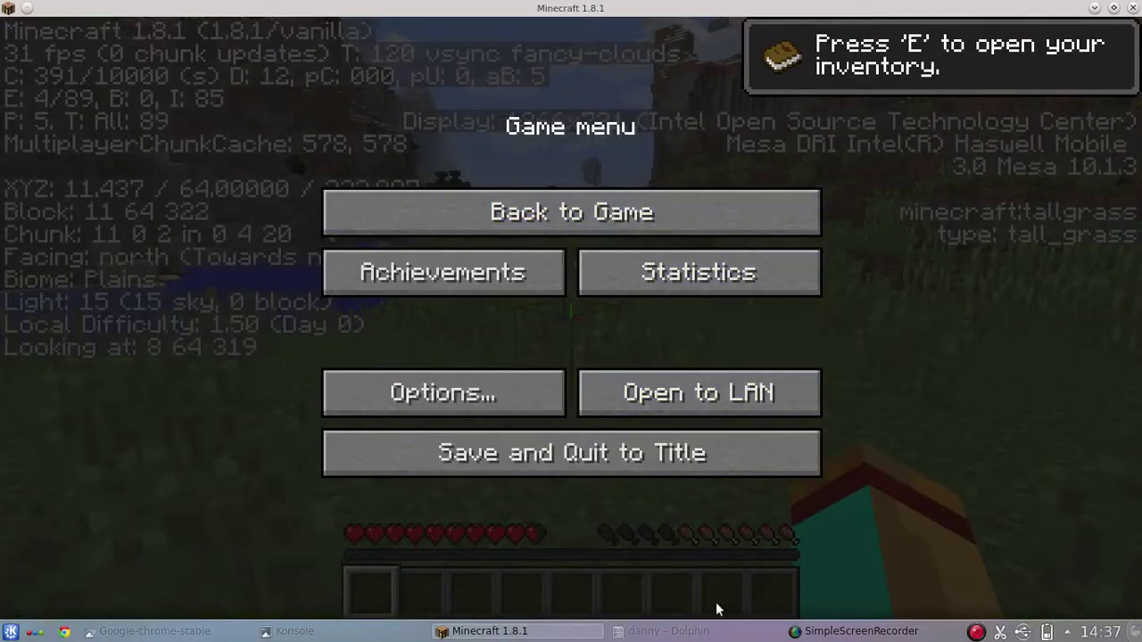
Bring SimpleScreenRecorder in front of Minecraft to check the recording statistics, and briefly resume and pause the game again
{"action": "left_click", "coordinate": [848, 631]}
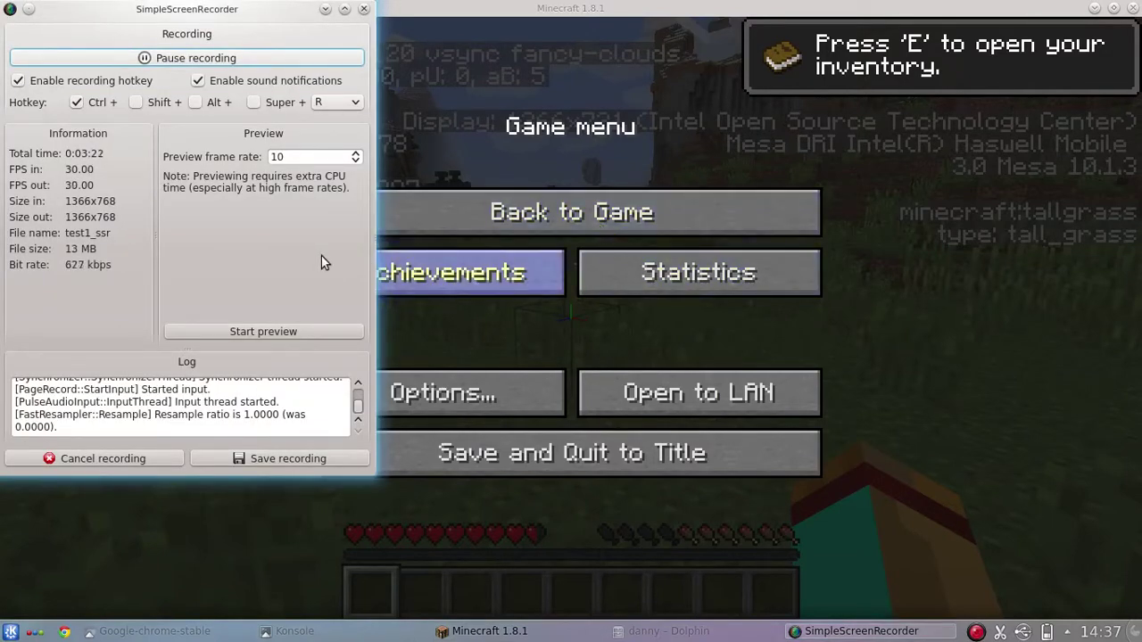
{"action": "left_click", "coordinate": [459, 222]}
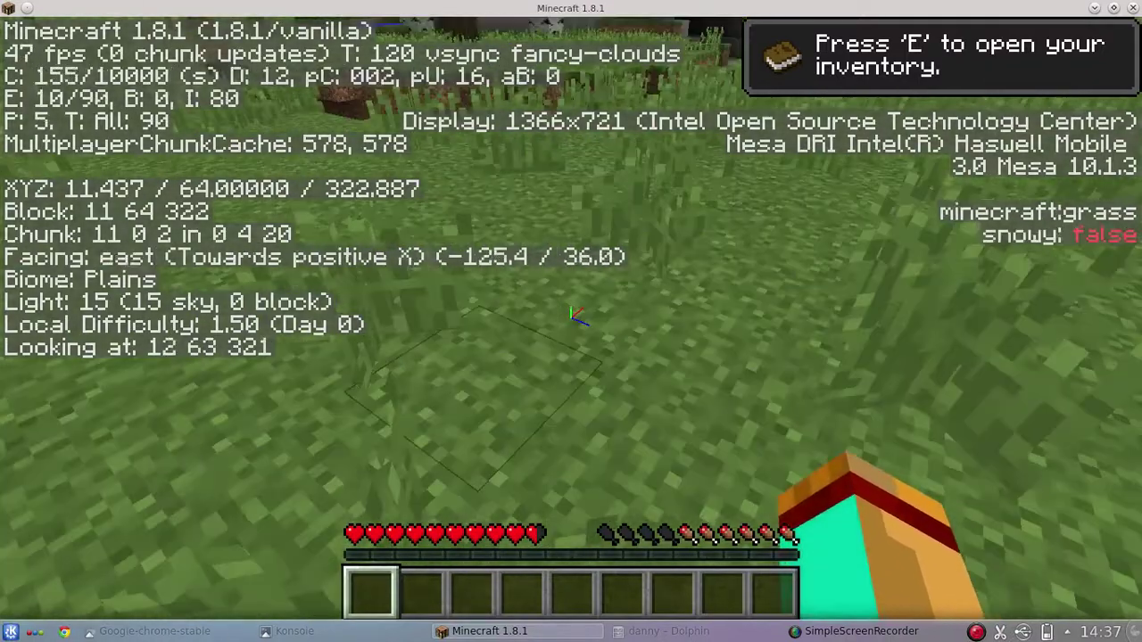
{"action": "key", "text": "Escape"}
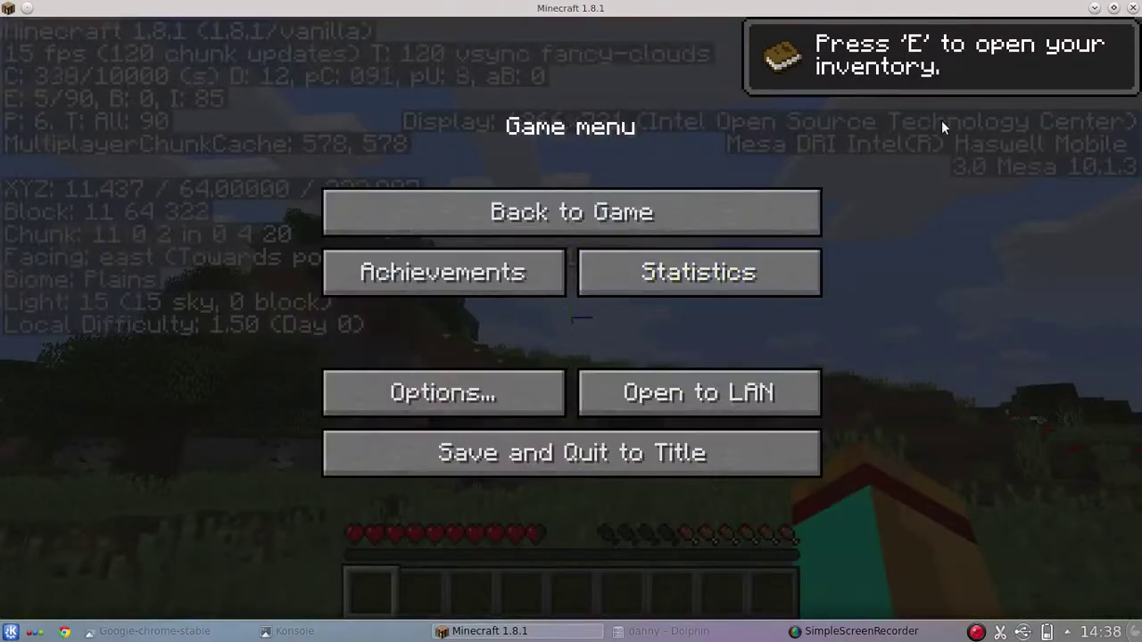
Restore Minecraft from maximized to a smaller window and test switching between the recorder and briefly resumed gameplay
{"action": "left_click", "coordinate": [1113, 8]}
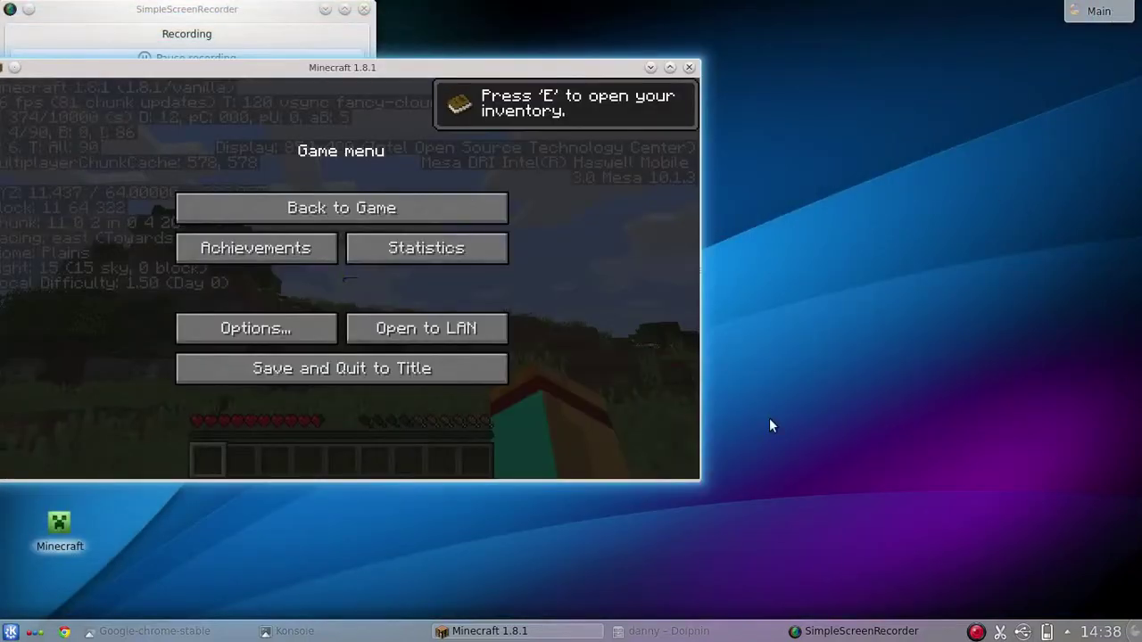
{"action": "left_click", "coordinate": [288, 22]}
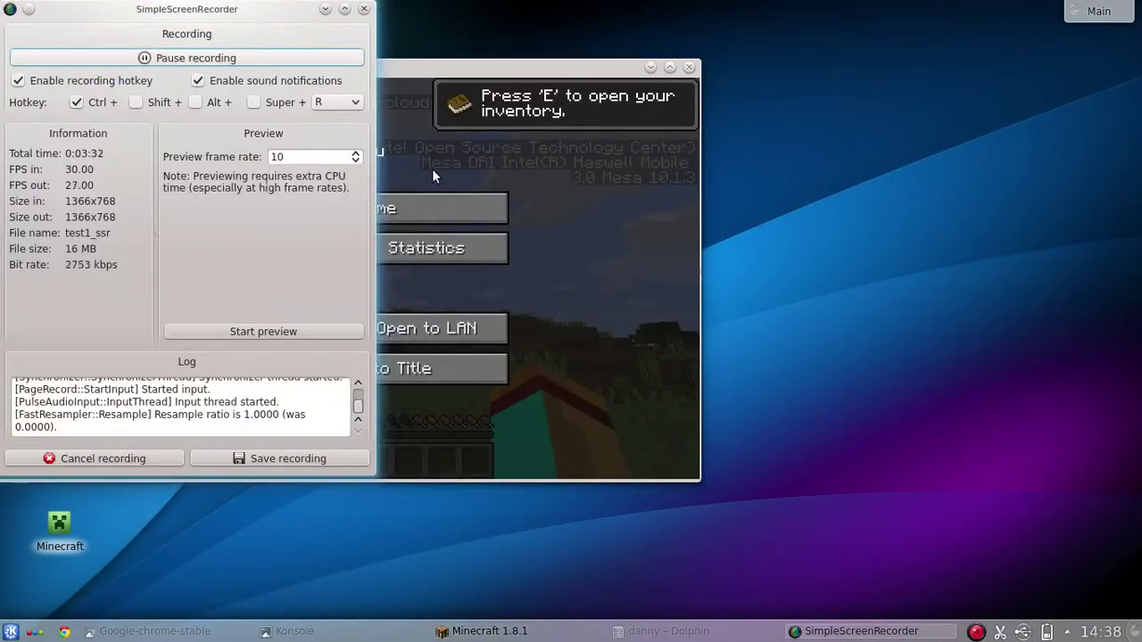
{"action": "left_click", "coordinate": [433, 209]}
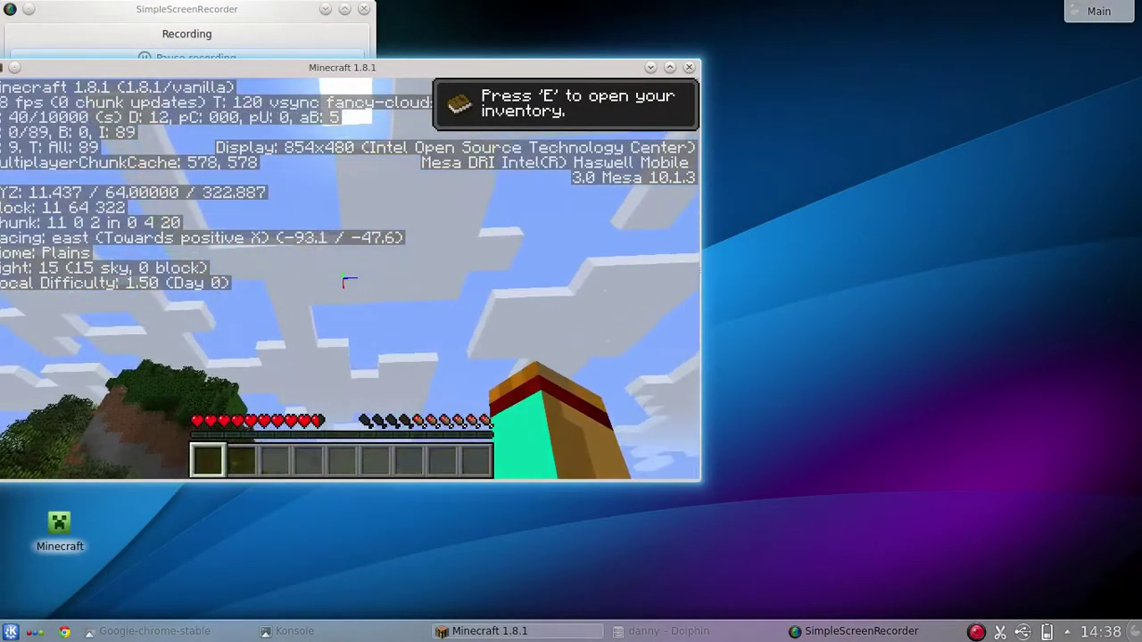
{"action": "key", "text": "Escape"}
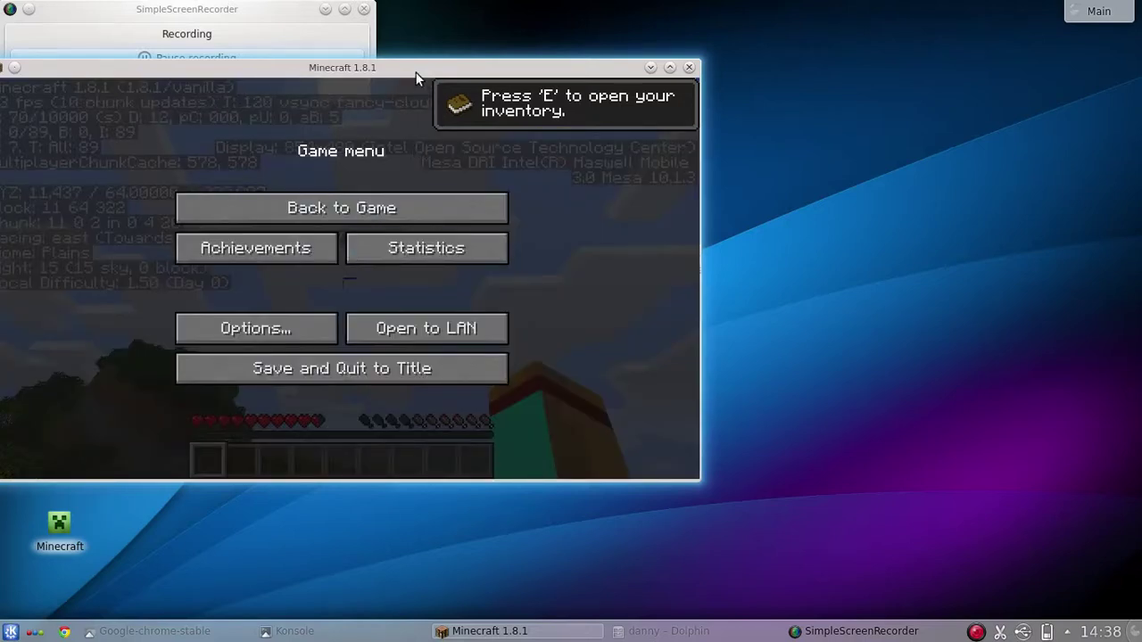
Move the Minecraft window beside SimpleScreenRecorder and resume play, walking east into the stone gully while recording
{"action": "left_click_drag", "start_coordinate": [418, 76], "coordinate": [810, 51]}
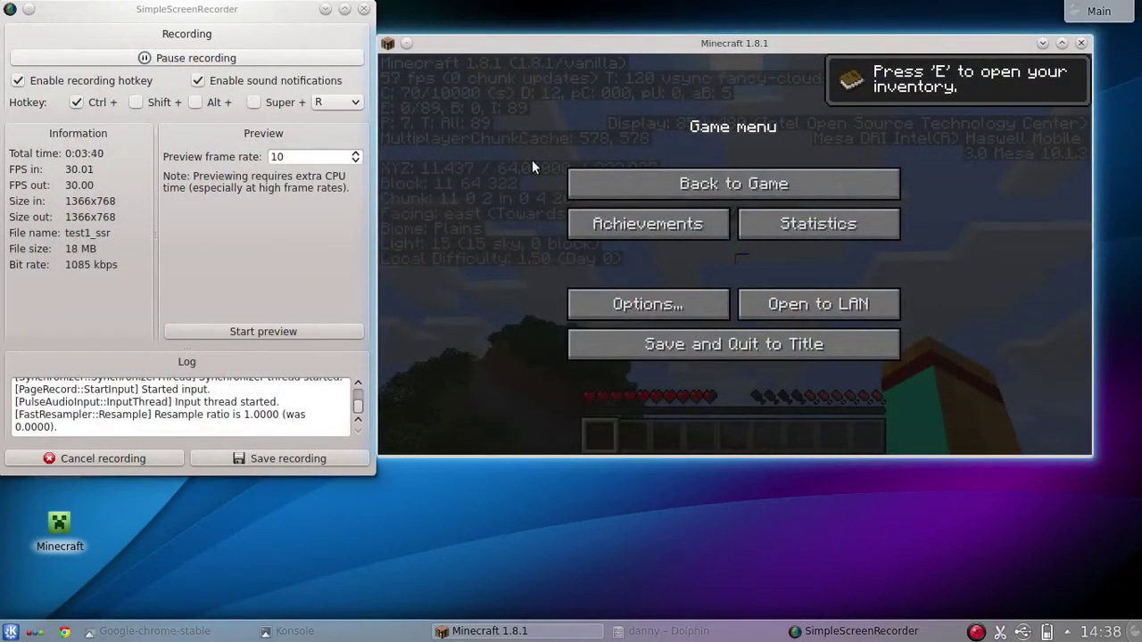
{"action": "left_click", "coordinate": [773, 175]}
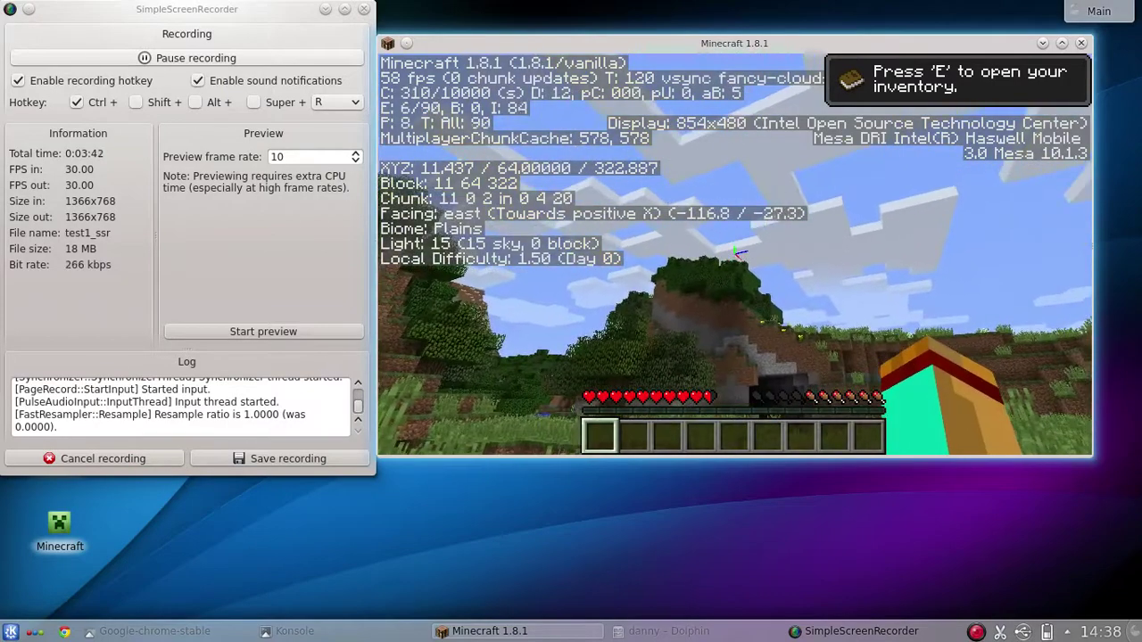
{"action": "key", "text": "w"}
{"action": "key", "text": "w"}
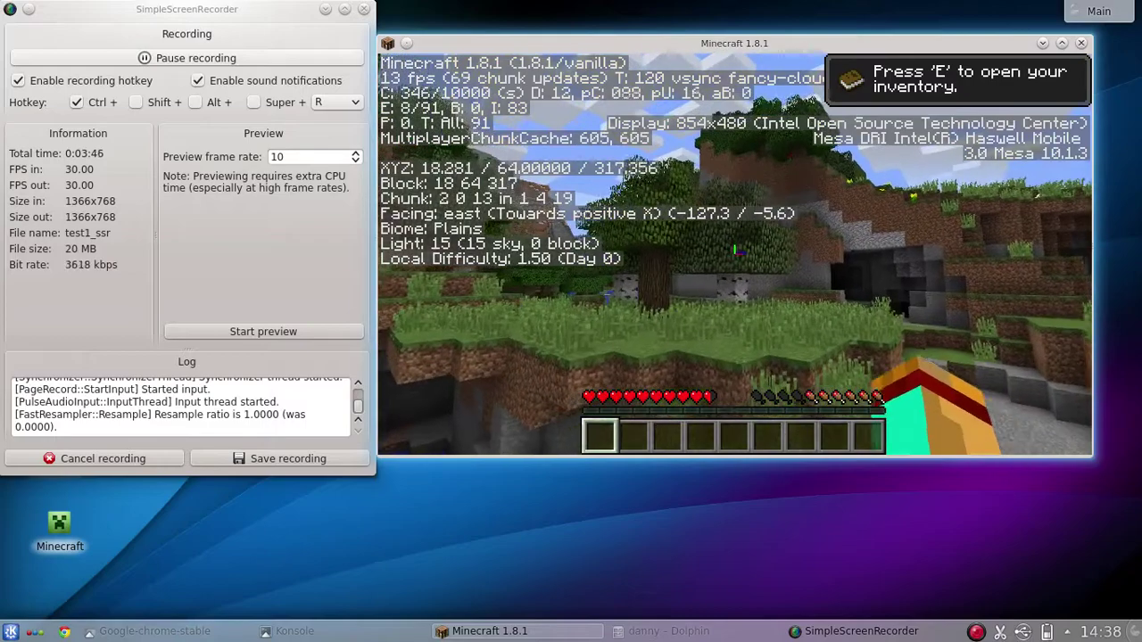
{"action": "key", "text": "w"}
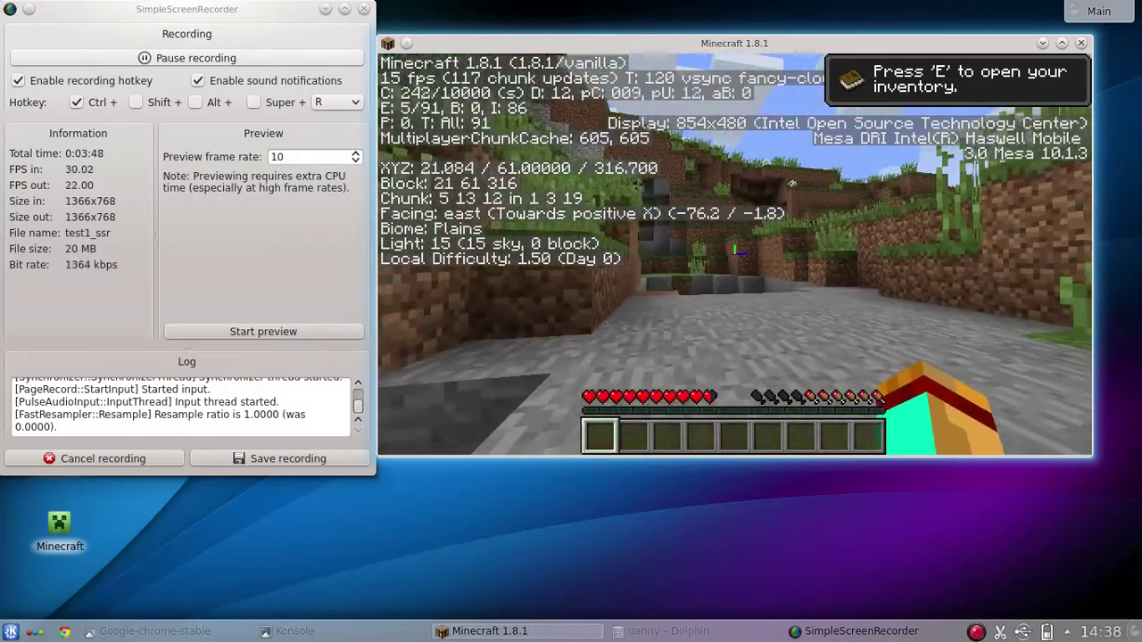
{"action": "key", "text": "w"}
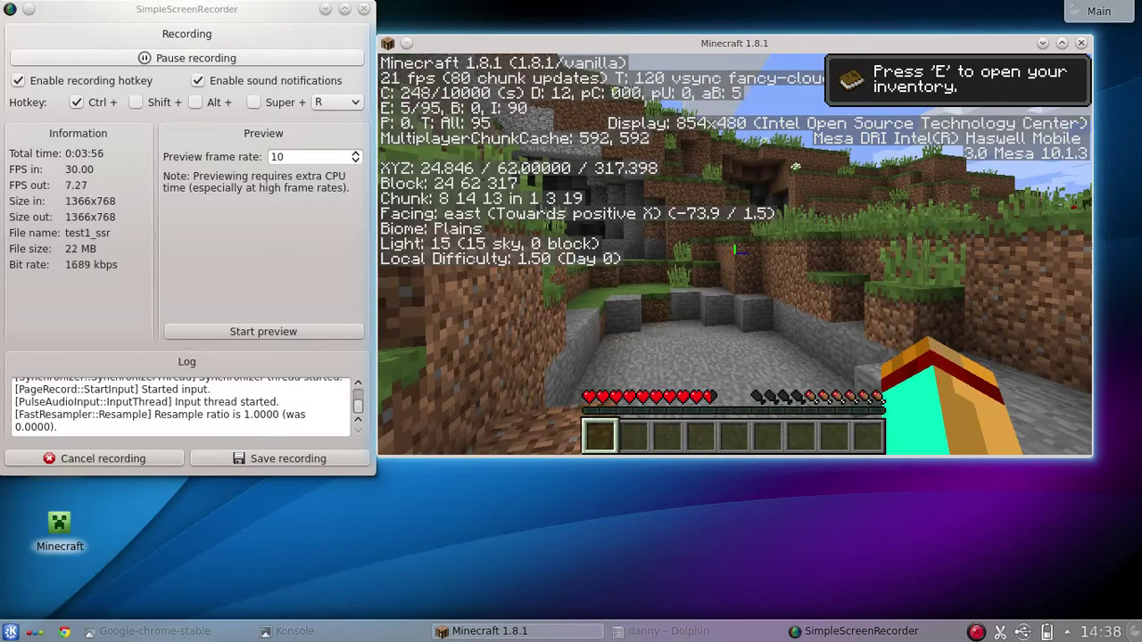
{"action": "key", "text": "w"}
{"action": "key", "text": "w"}
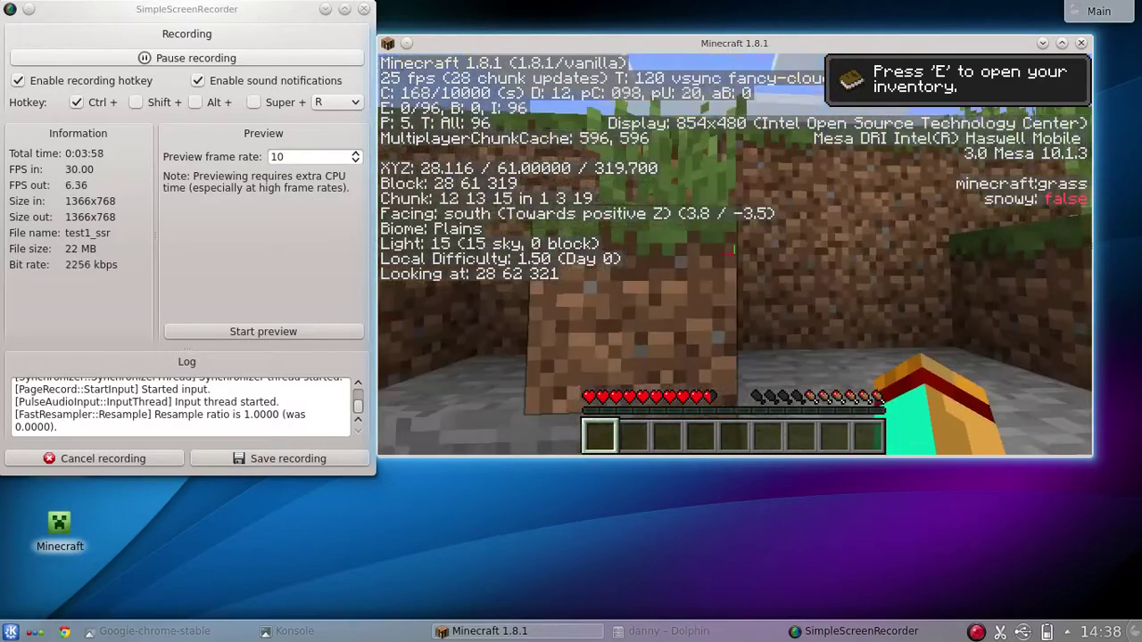
Climb out of the gully and roam west and north across the grassland, ending with the game paused
{"action": "key", "text": "w"}
{"action": "key", "text": "space"}
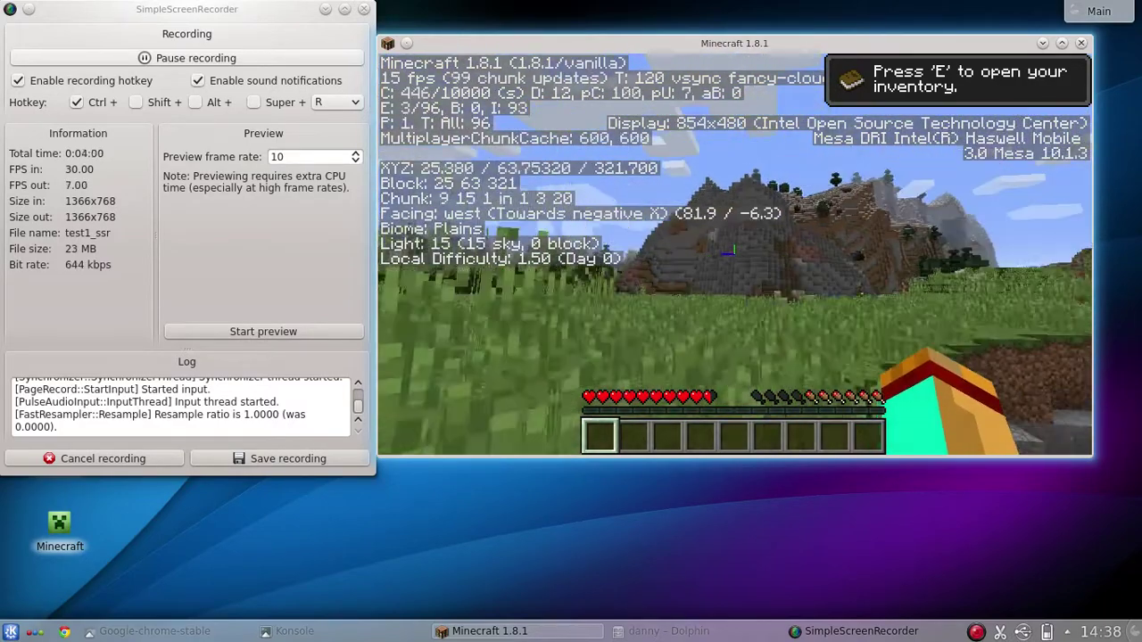
{"action": "key", "text": "w"}
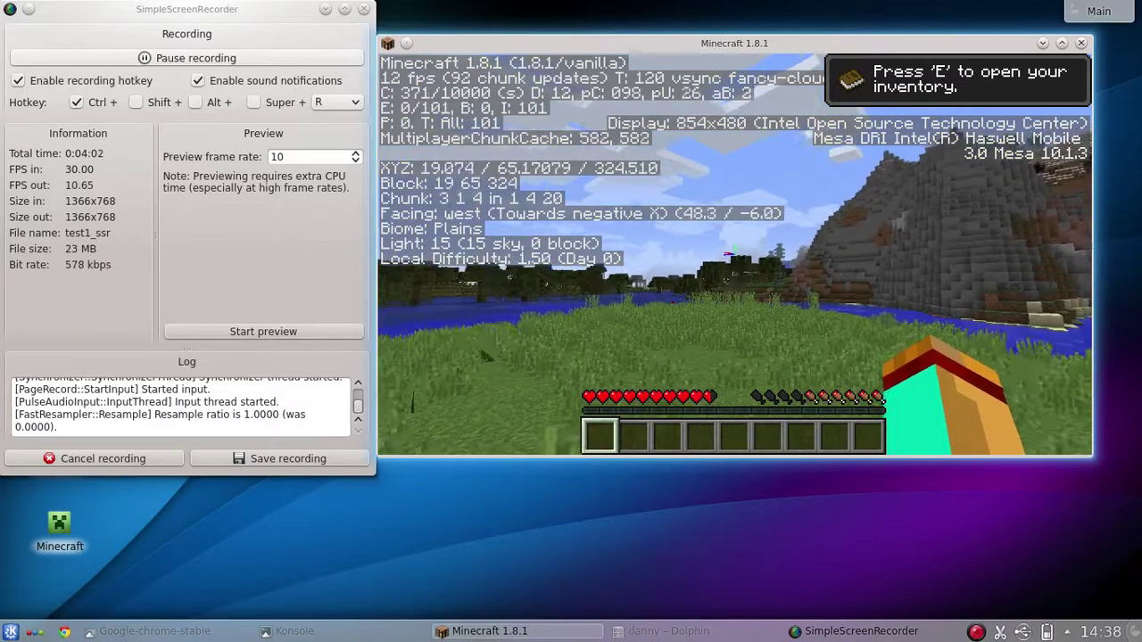
{"action": "key", "text": "w"}
{"action": "key", "text": "w"}
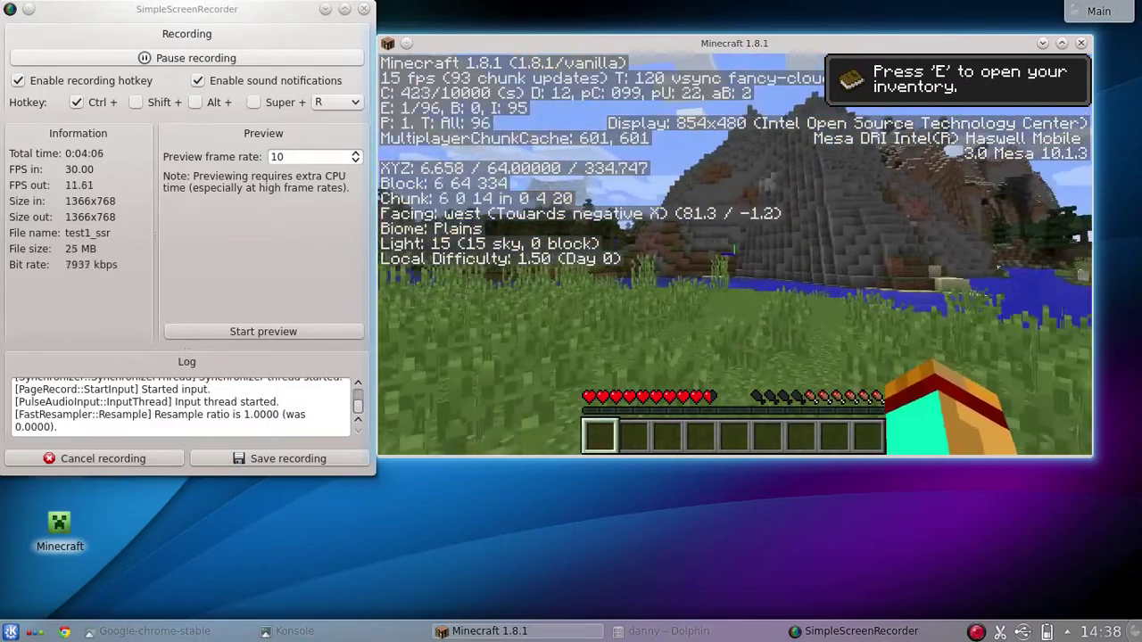
{"action": "key", "text": "w"}
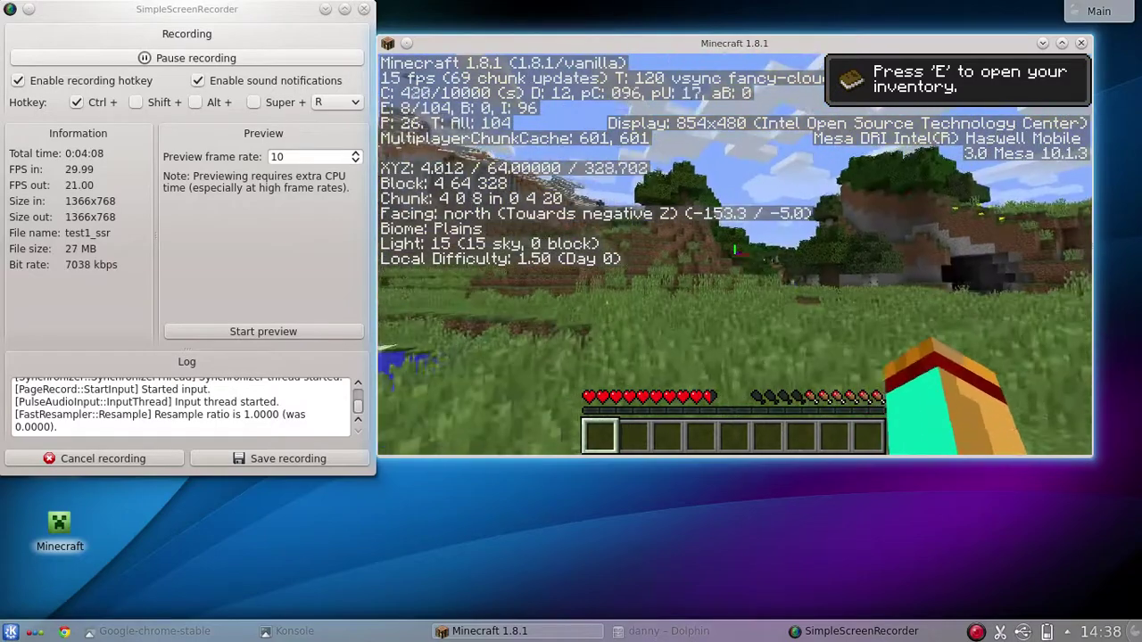
{"action": "key", "text": "w"}
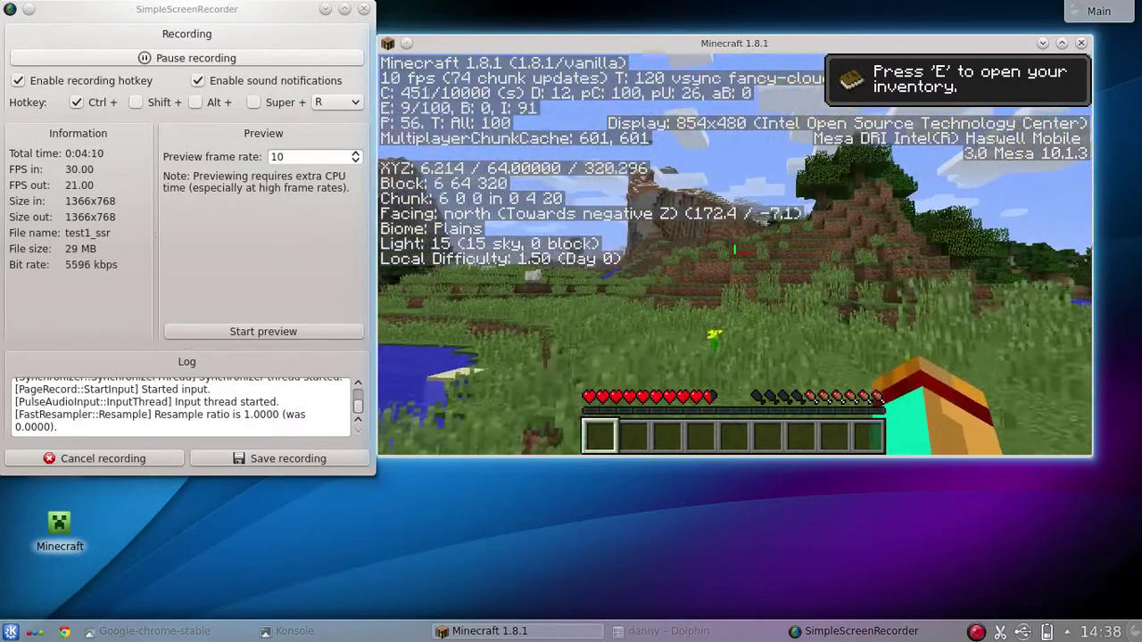
{"action": "key", "text": "w"}
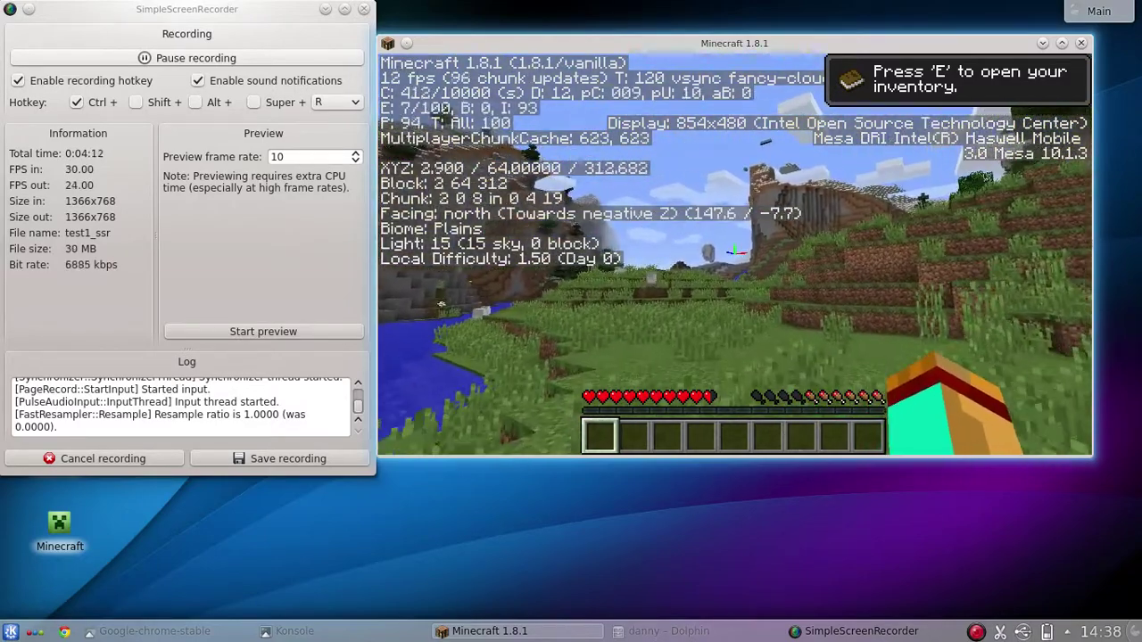
{"action": "key", "text": "Escape"}
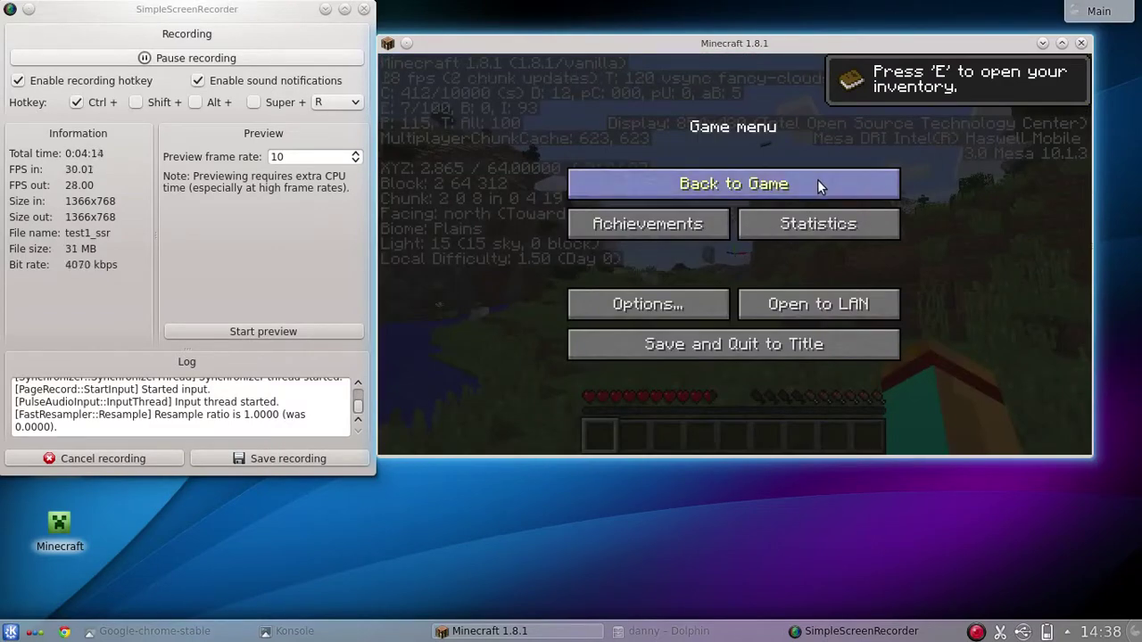
Maximize Minecraft and resume play, walking northwest across the plains toward the sheep
{"action": "left_click", "coordinate": [1061, 43]}
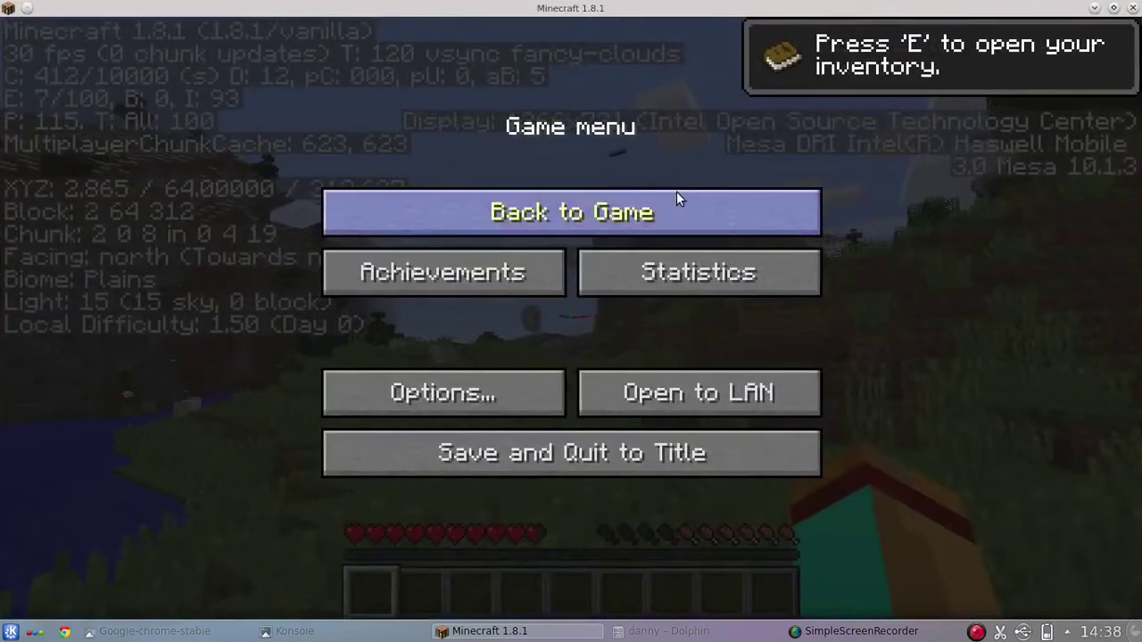
{"action": "left_click", "coordinate": [665, 212]}
{"action": "key", "text": "w"}
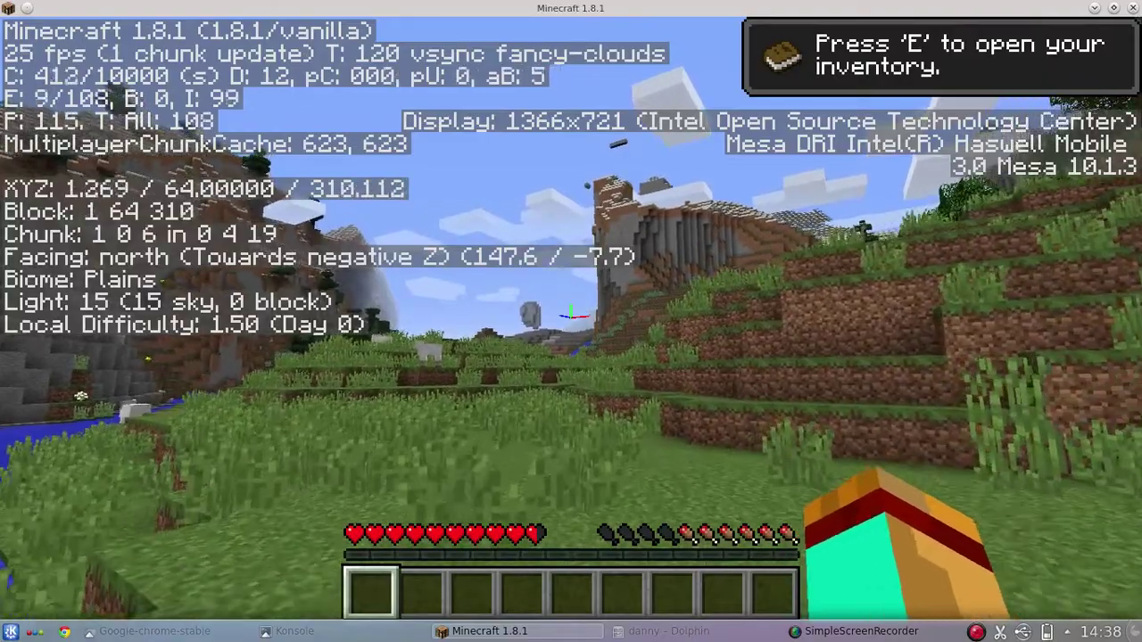
{"action": "key", "text": "w"}
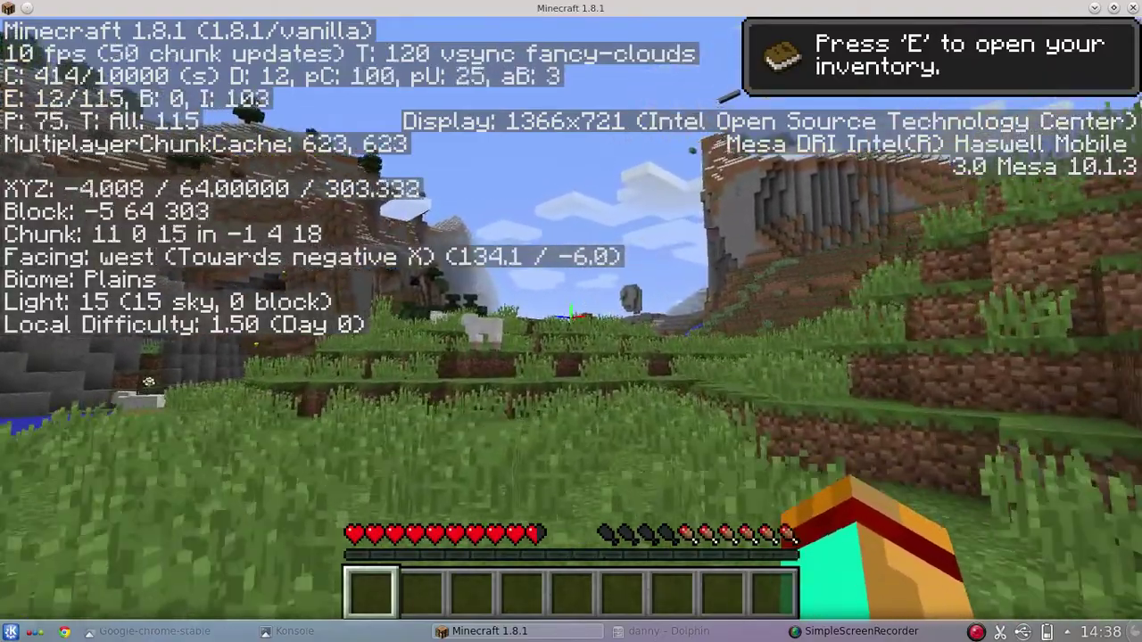
{"action": "key", "text": "w"}
{"action": "key", "text": "space"}
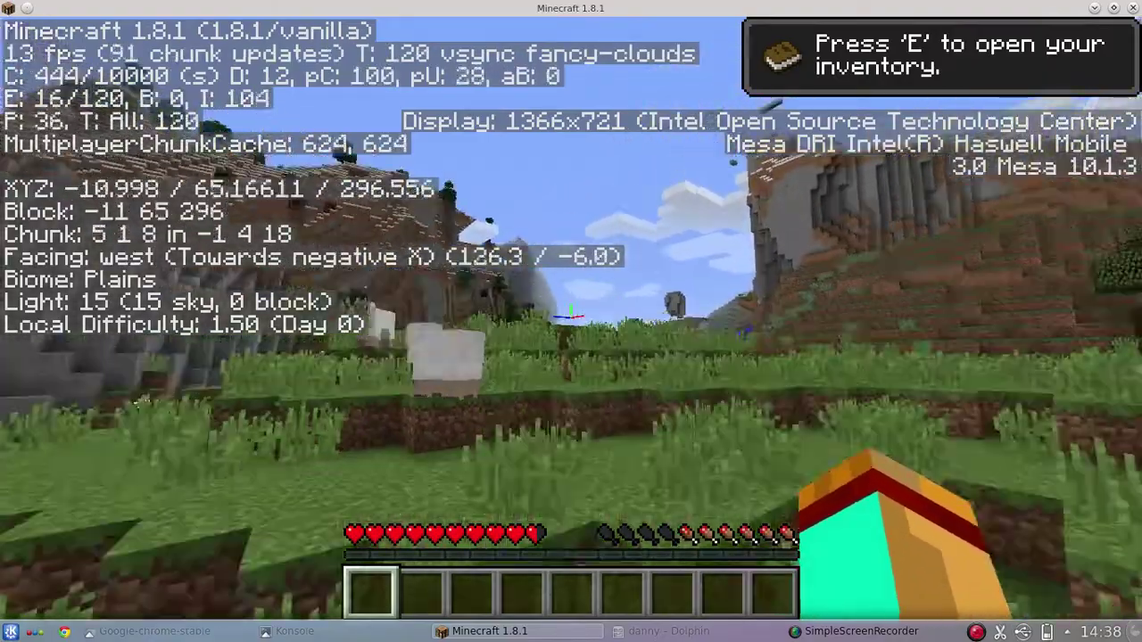
{"action": "key", "text": "w"}
{"action": "key", "text": "space"}
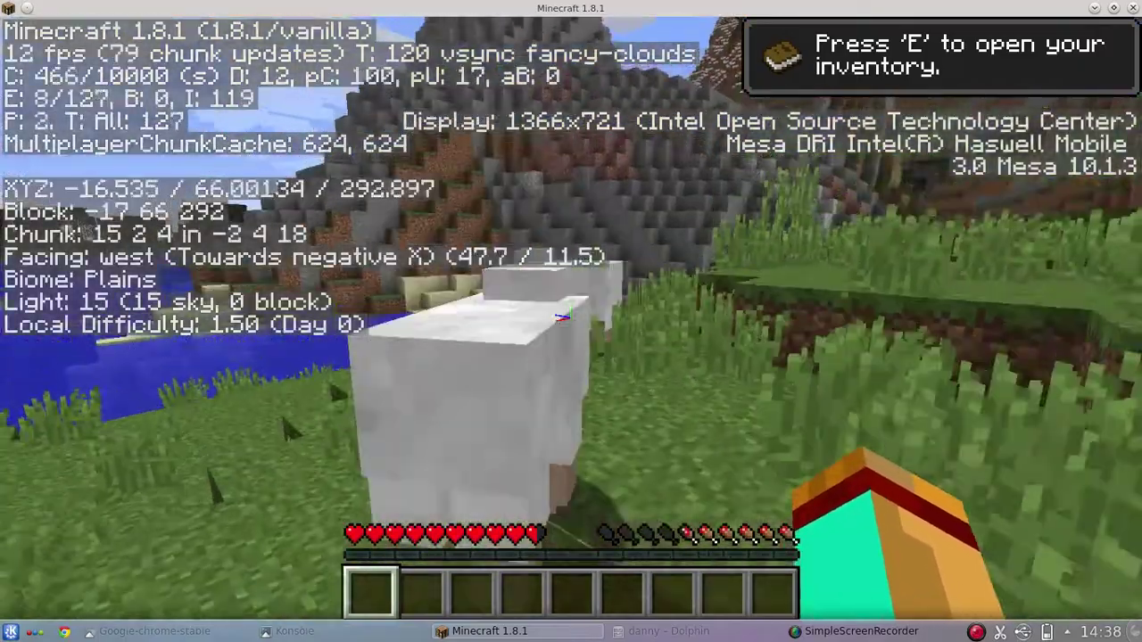
Hit the sheep near the water, and walk back southeast across the grass before pausing the game
{"action": "key", "text": "space"}
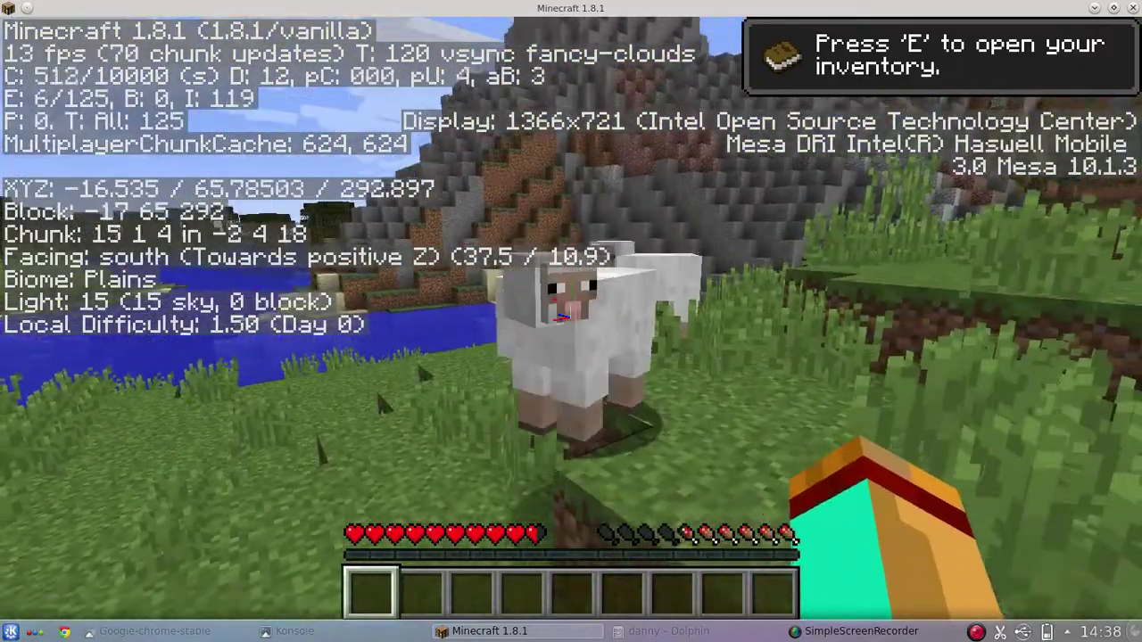
{"action": "left_click", "coordinate": [570, 321]}
{"action": "key", "text": "w"}
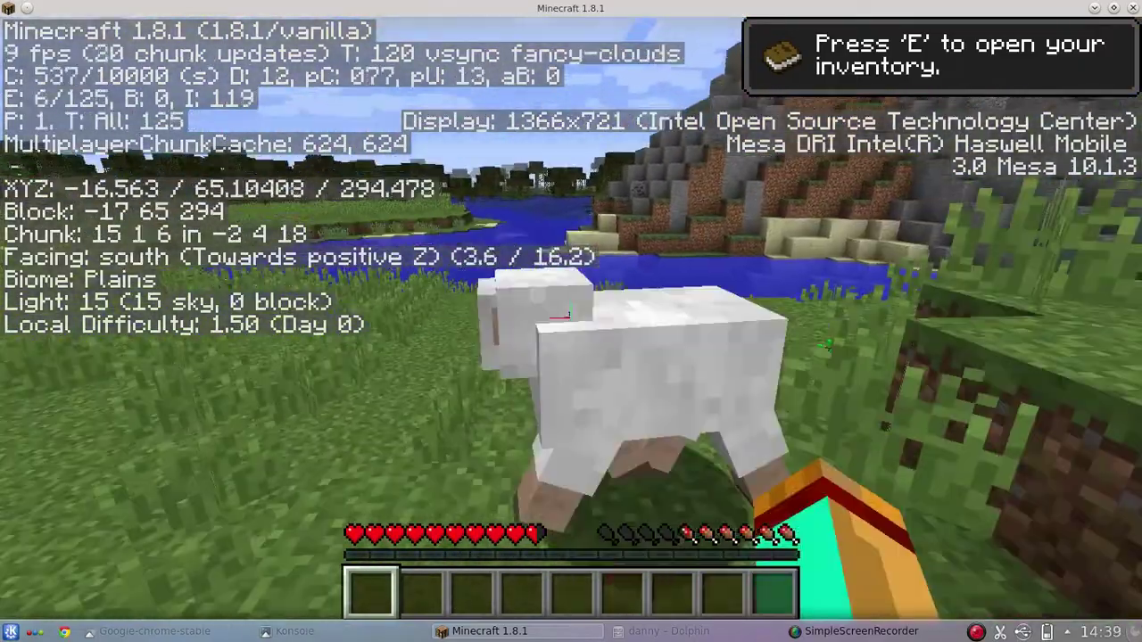
{"action": "key", "text": "space"}
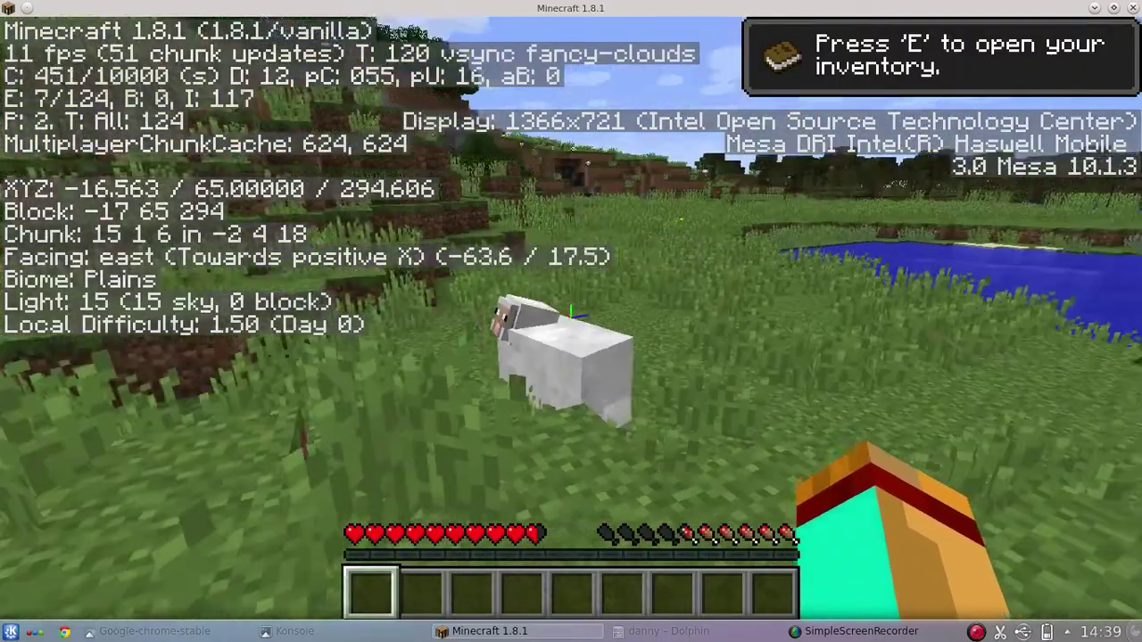
{"action": "key", "text": "w"}
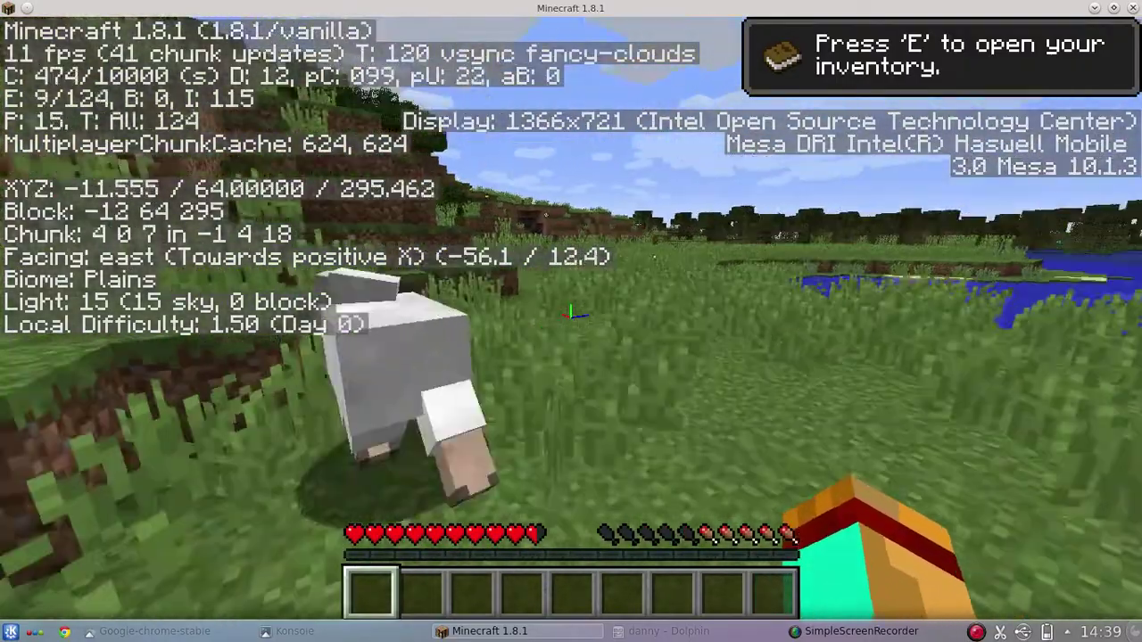
{"action": "key", "text": "w"}
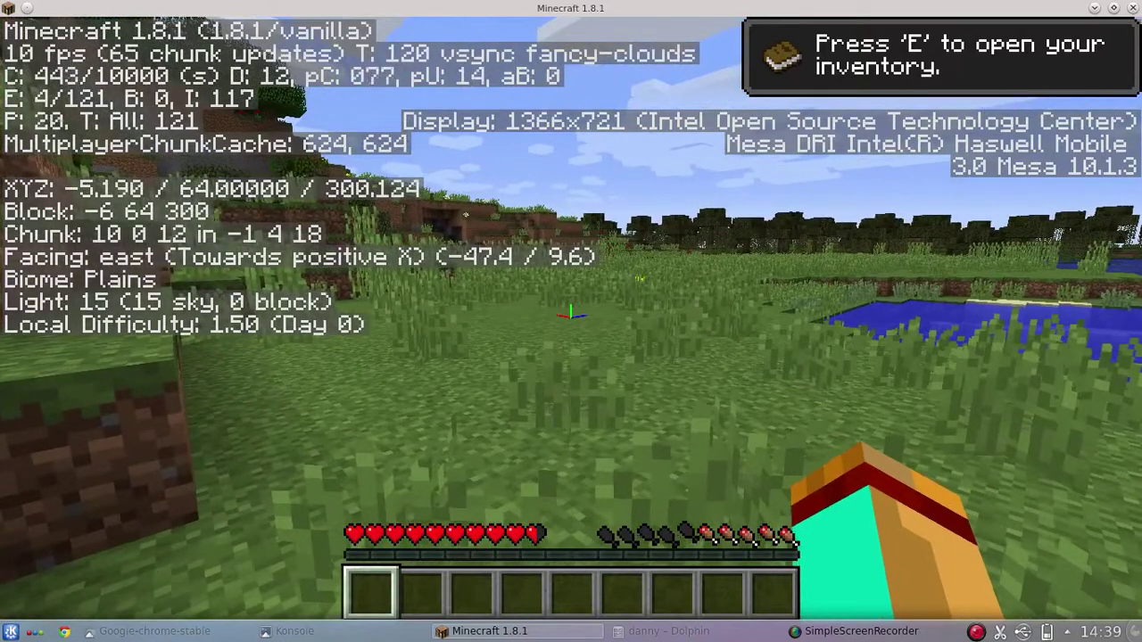
{"action": "key", "text": "Escape"}
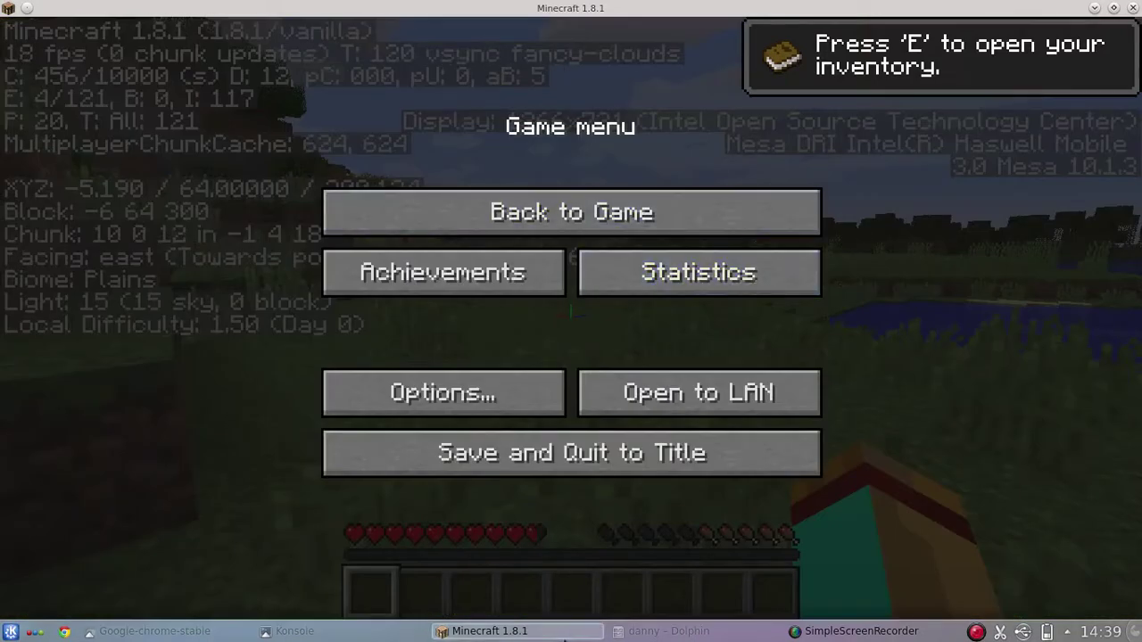
Minimize Minecraft and SimpleScreenRecorder, and switch to the Google Chrome window showing the Mineplex home page
{"action": "left_click", "coordinate": [1095, 8]}
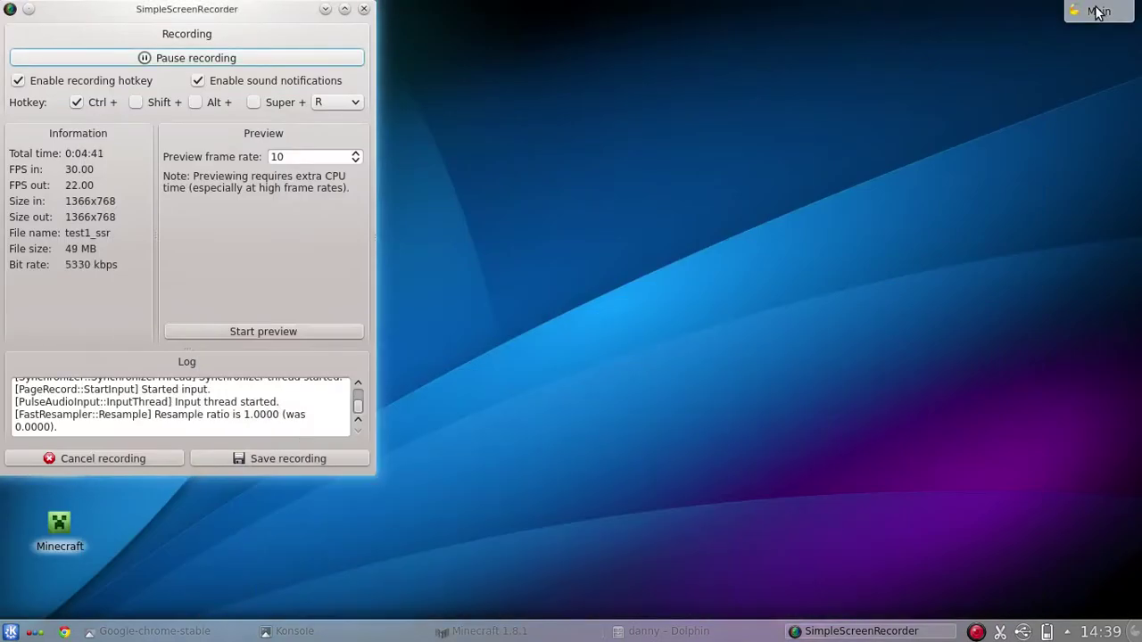
{"action": "left_click", "coordinate": [326, 8]}
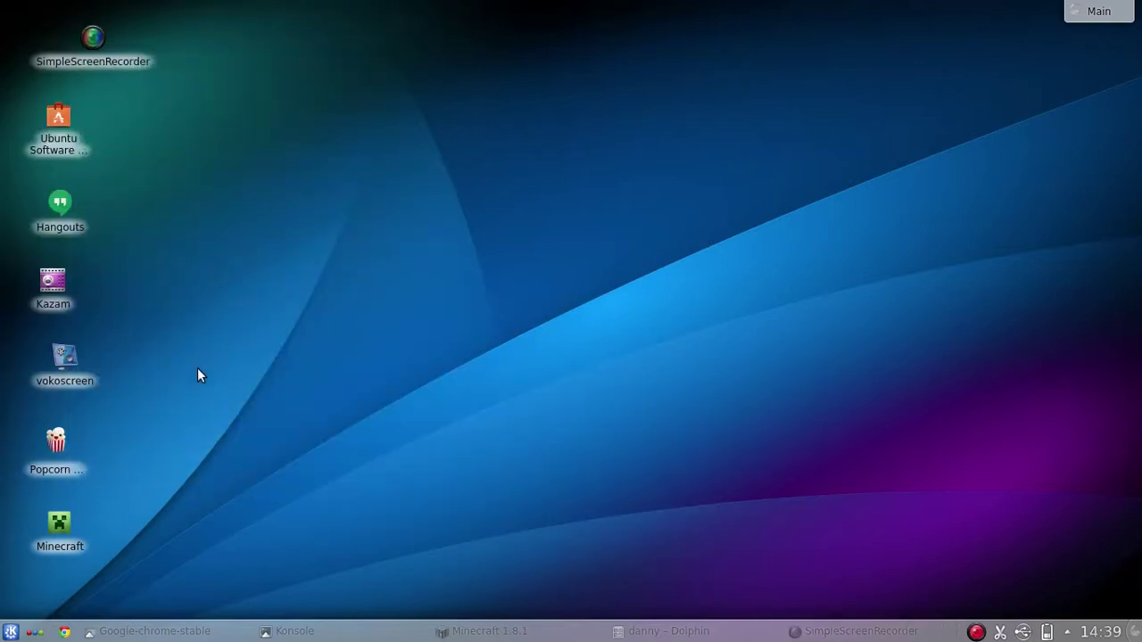
{"action": "mouse_move", "coordinate": [66, 362]}
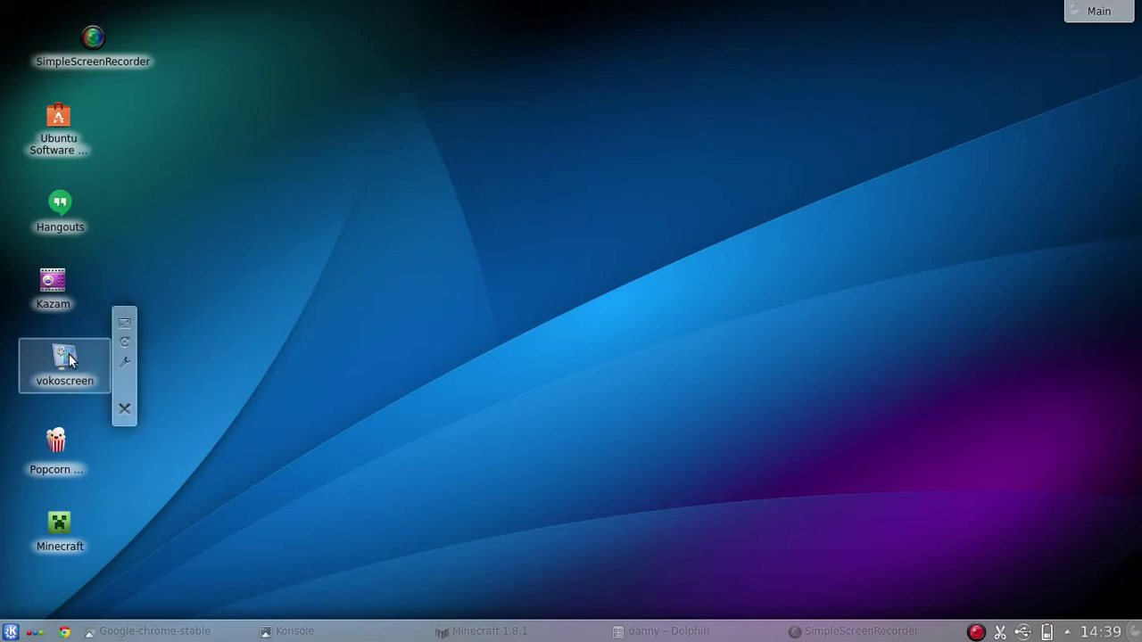
{"action": "left_click", "coordinate": [119, 632]}
{"action": "left_click", "coordinate": [123, 632]}
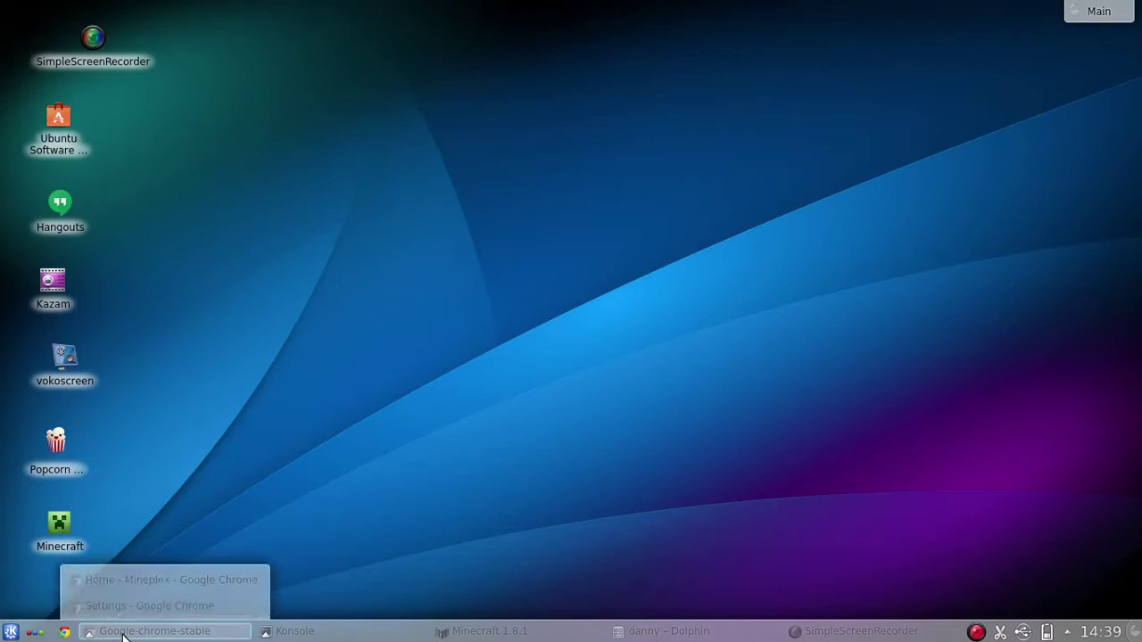
{"action": "left_click", "coordinate": [149, 584]}
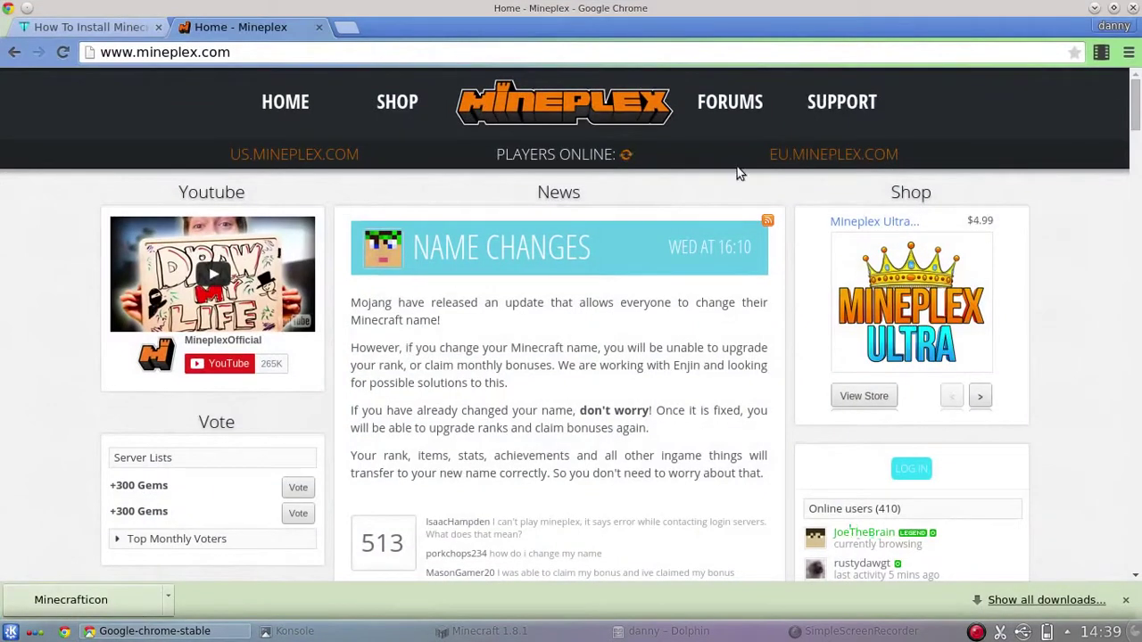
Open Chrome's Screencastify extension to review its capture, microphone and webcam recording options, and close it again
{"action": "left_click", "coordinate": [1128, 52]}
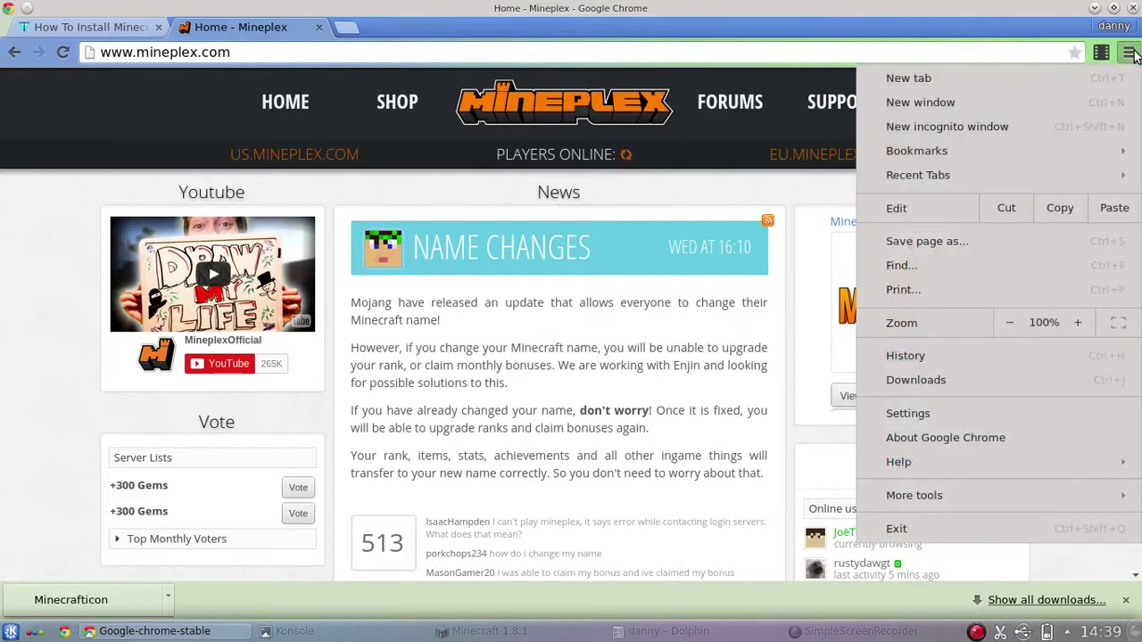
{"action": "left_click", "coordinate": [1129, 54]}
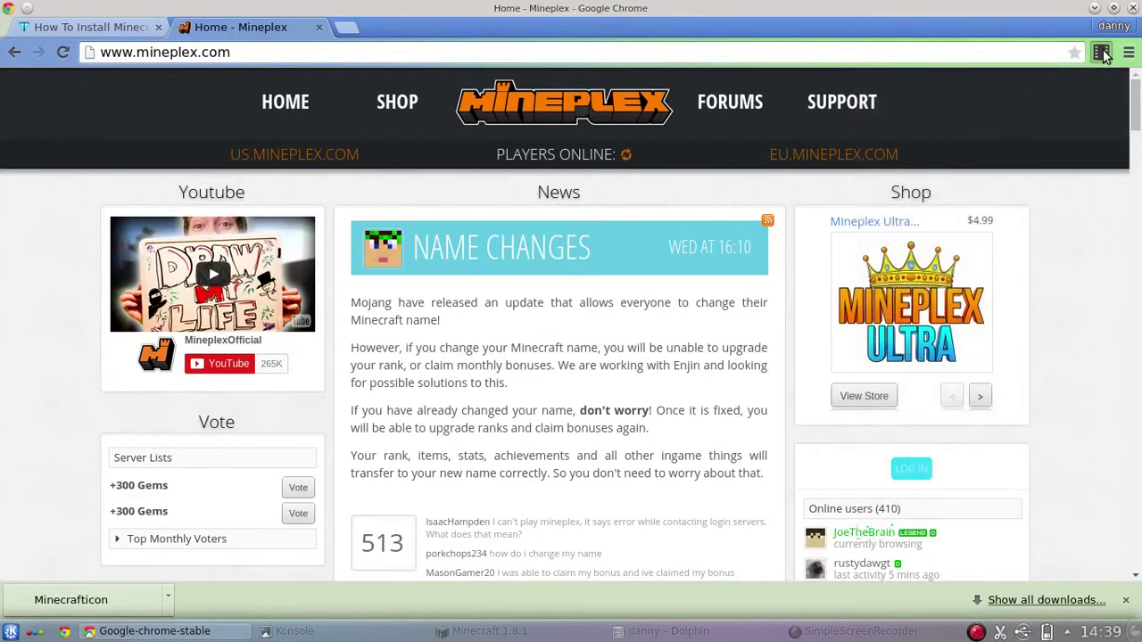
{"action": "left_click", "coordinate": [1102, 53]}
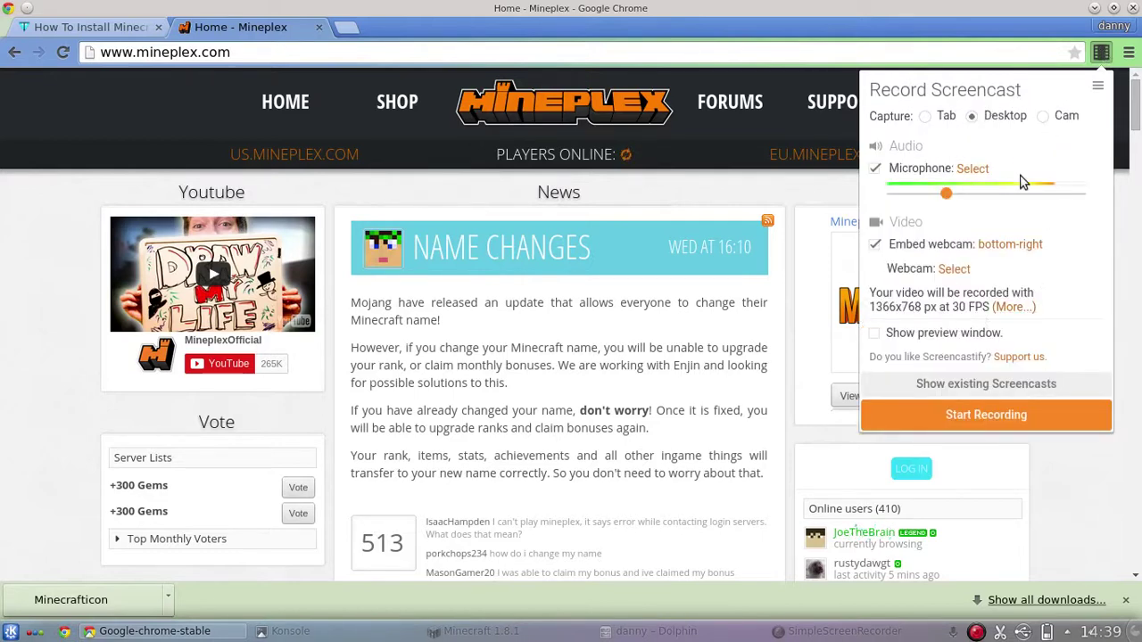
{"action": "left_click", "coordinate": [1103, 53]}
{"action": "left_click", "coordinate": [1103, 54]}
Hide the SimpleScreenRecorder window, and minimize Chrome to return to the desktop
{"action": "left_click", "coordinate": [1129, 53]}
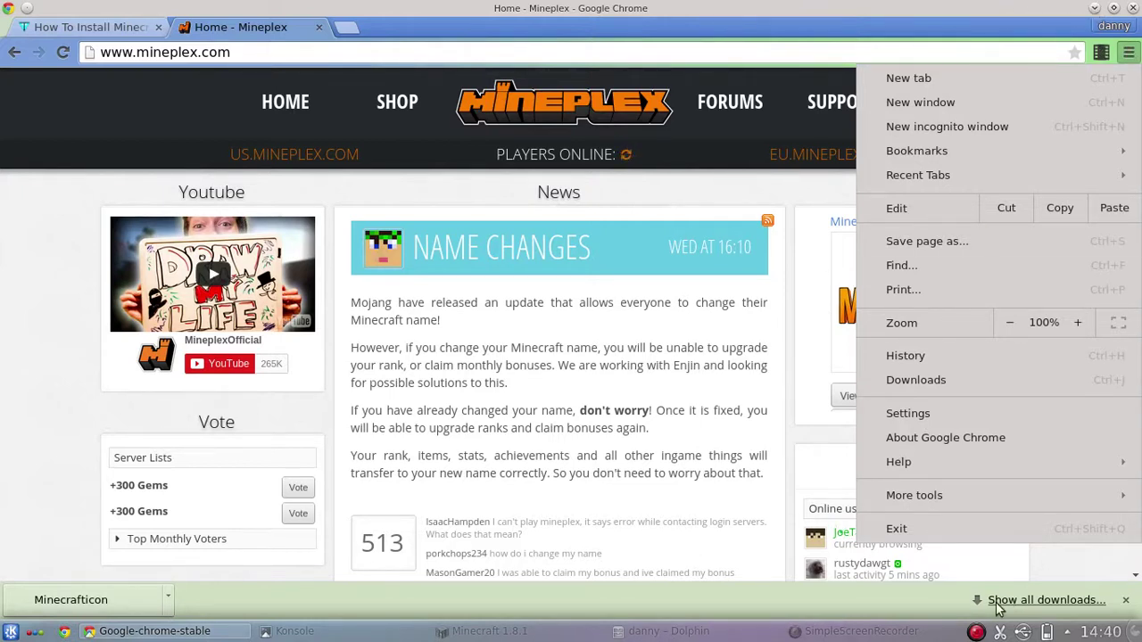
{"action": "left_click", "coordinate": [976, 633]}
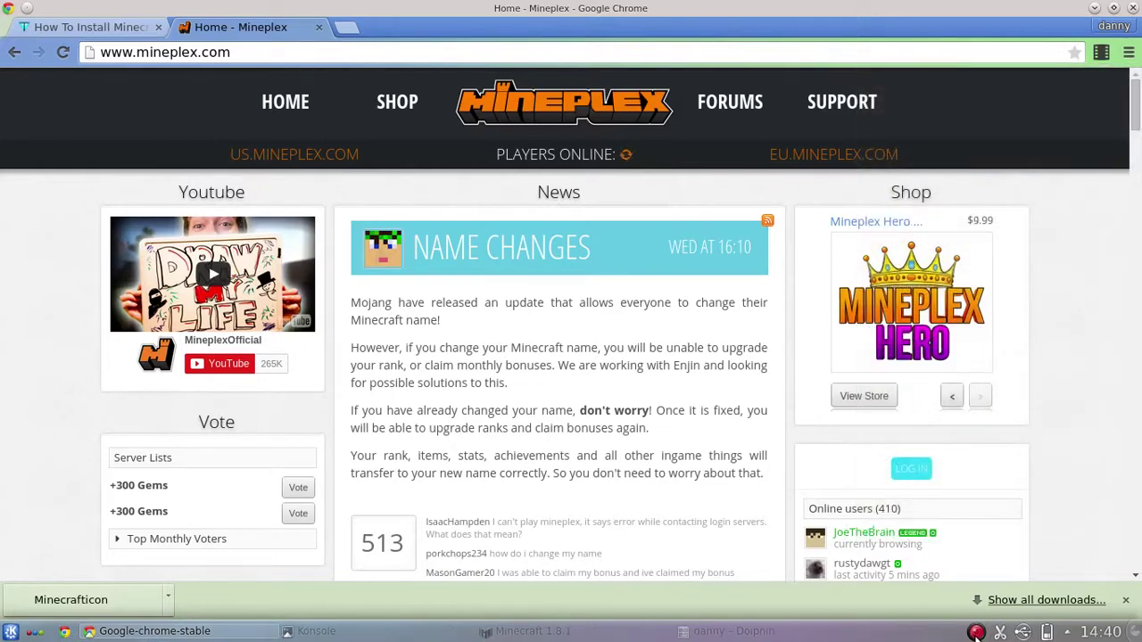
{"action": "left_click", "coordinate": [177, 629]}
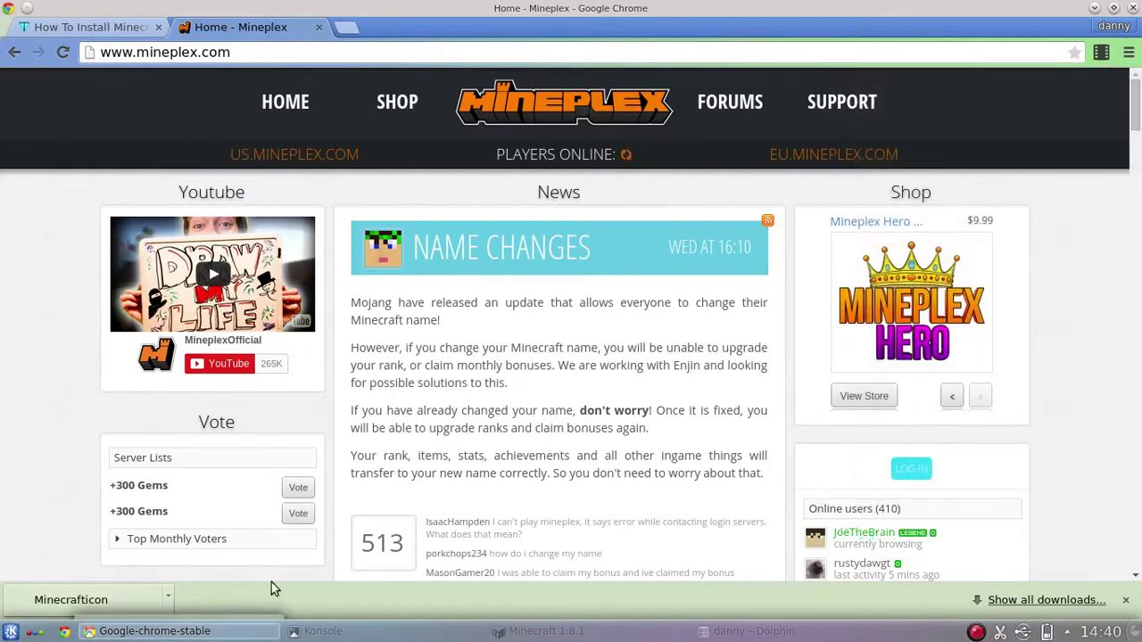
{"action": "left_click", "coordinate": [1095, 13]}
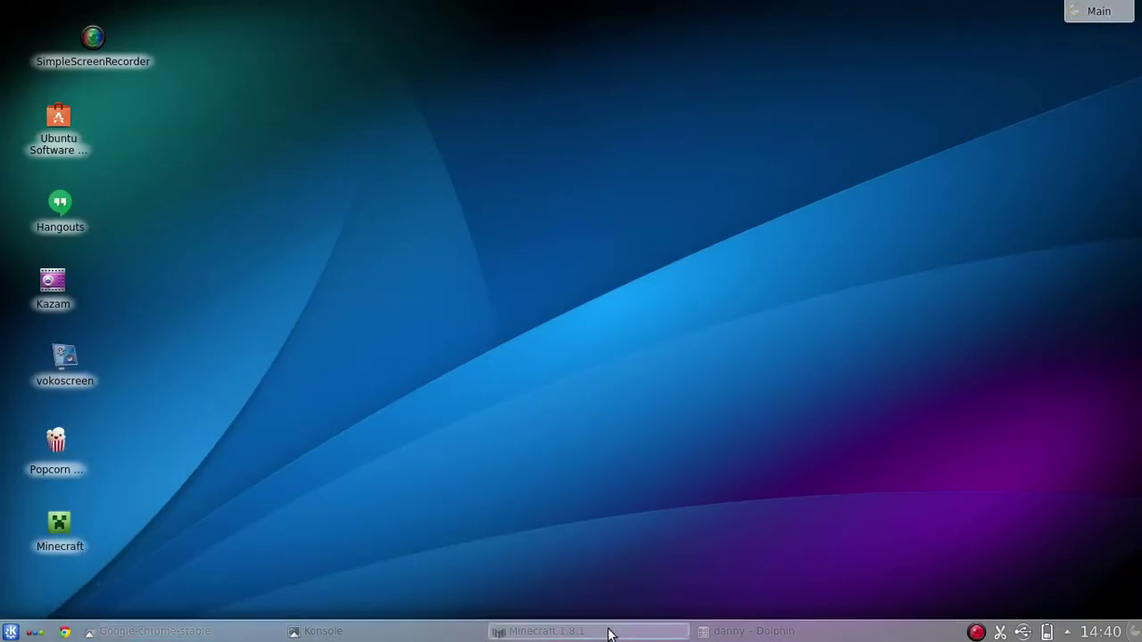
Show and hide SimpleScreenRecorder from the system tray, and bring its window back up
{"action": "left_click", "coordinate": [977, 634]}
{"action": "mouse_move", "coordinate": [134, 51]}
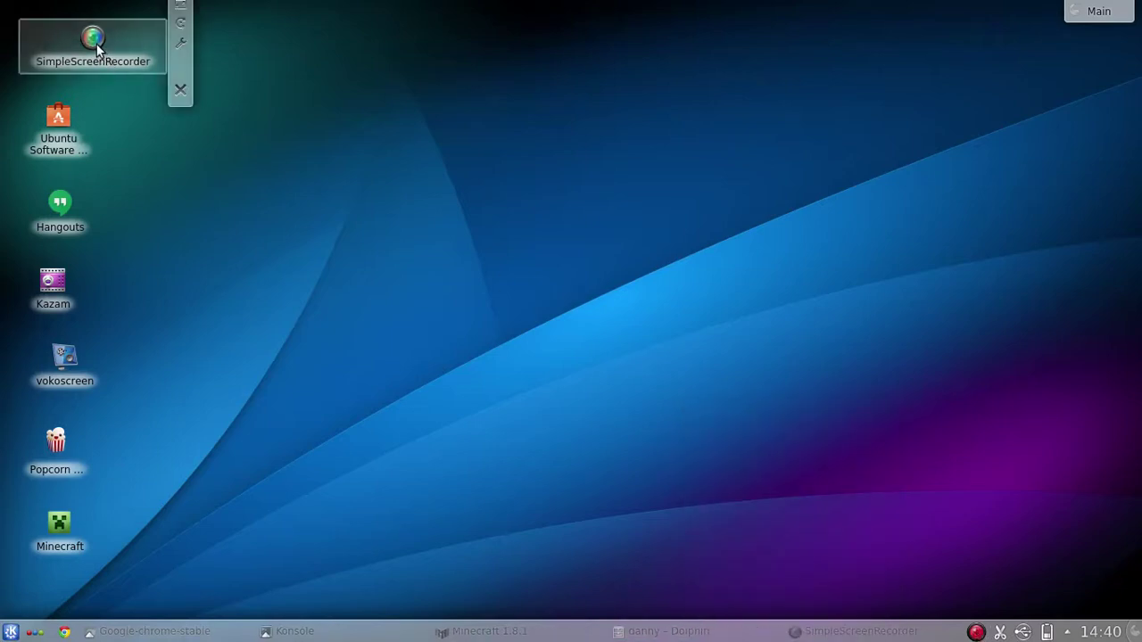
{"action": "left_click", "coordinate": [976, 633]}
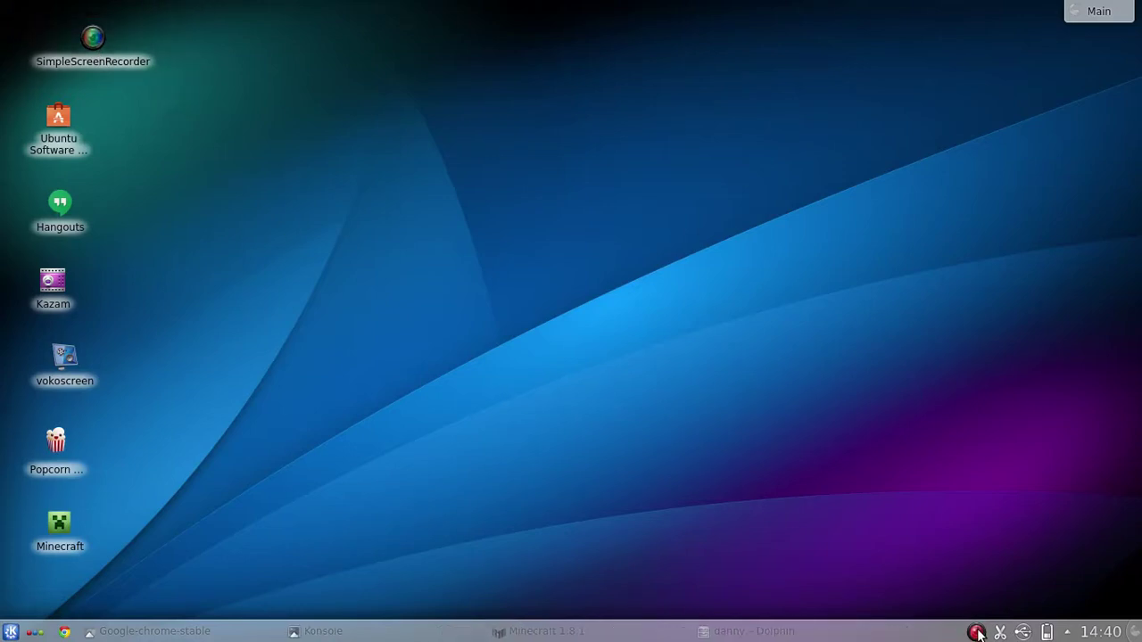
{"action": "left_click", "coordinate": [977, 632]}
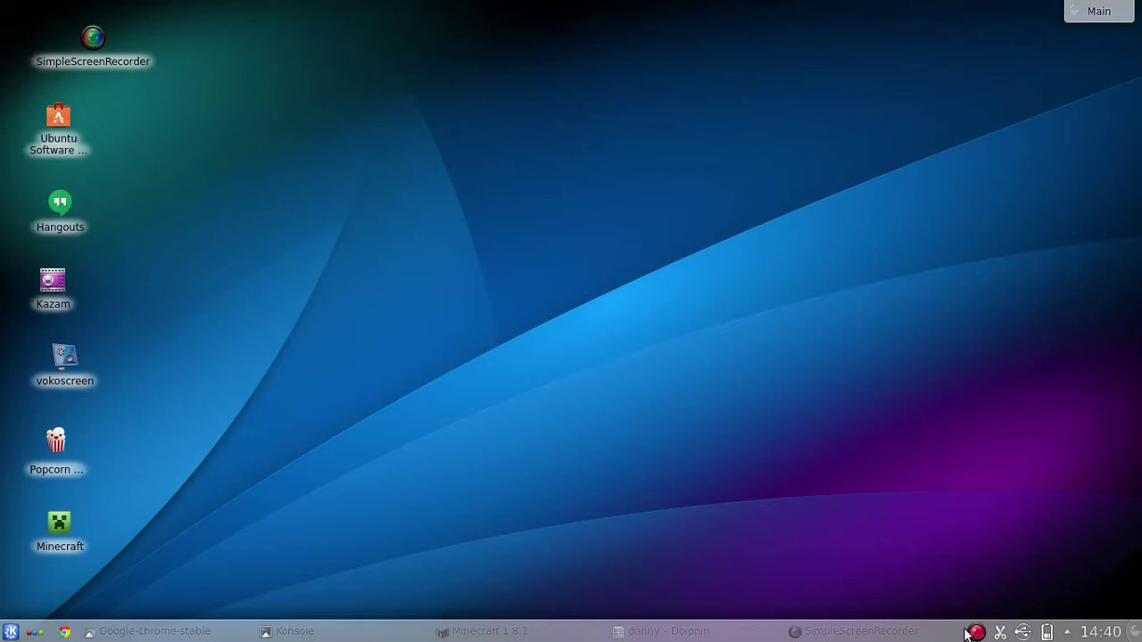
{"action": "left_click", "coordinate": [856, 631]}
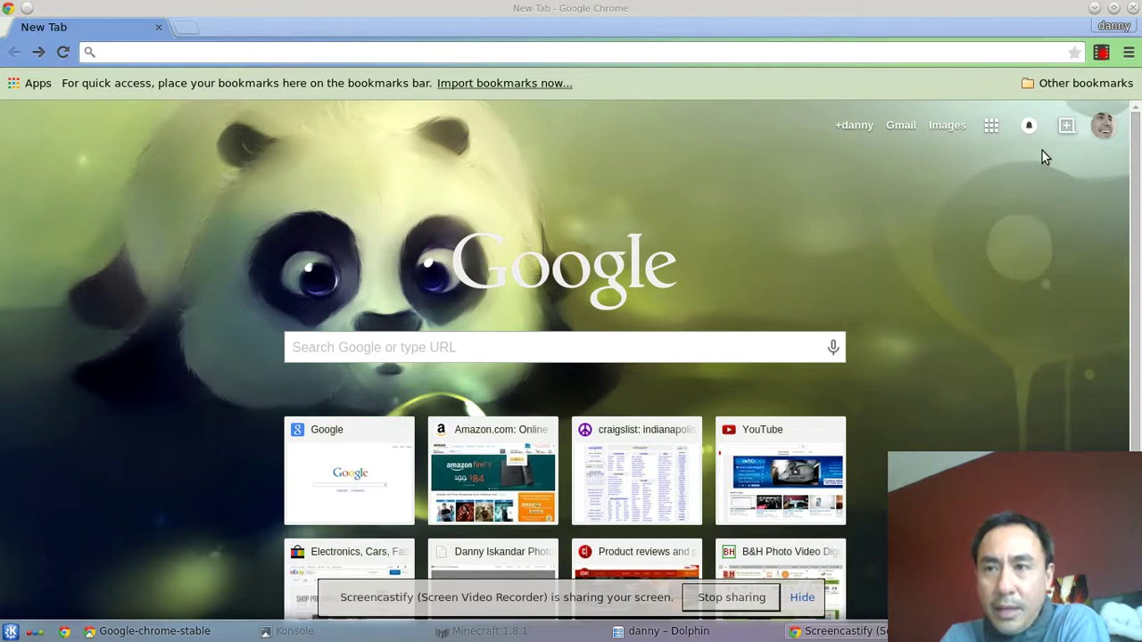
Check the status of the running Screencastify desktop recording, and switch to Minecraft and resume the paused game
{"action": "left_click", "coordinate": [1103, 58]}
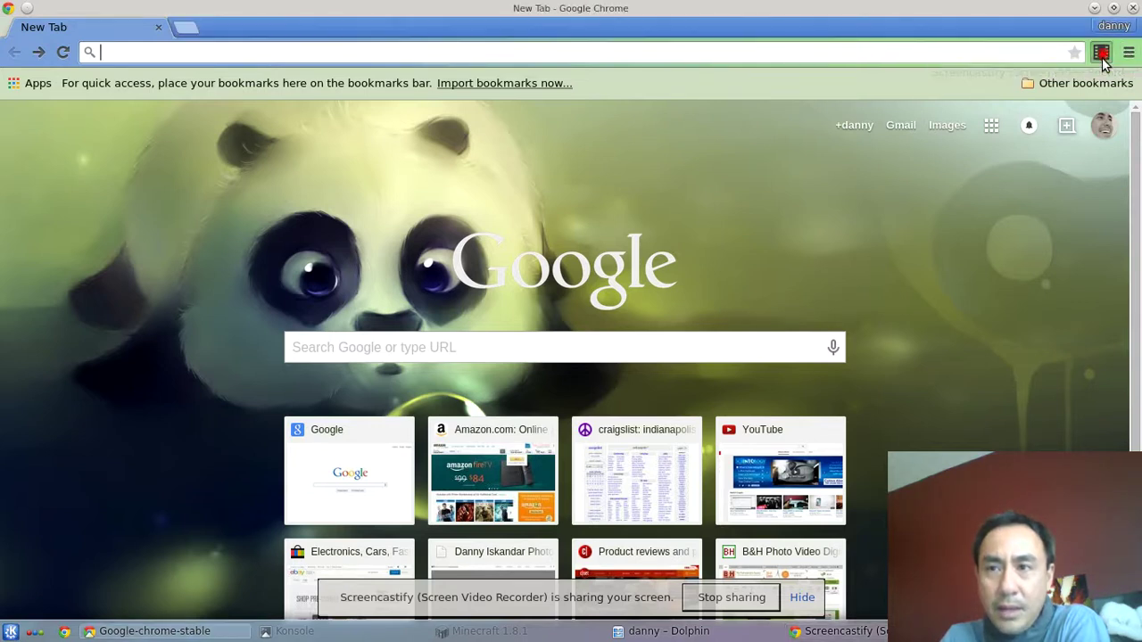
{"action": "left_click", "coordinate": [1102, 57]}
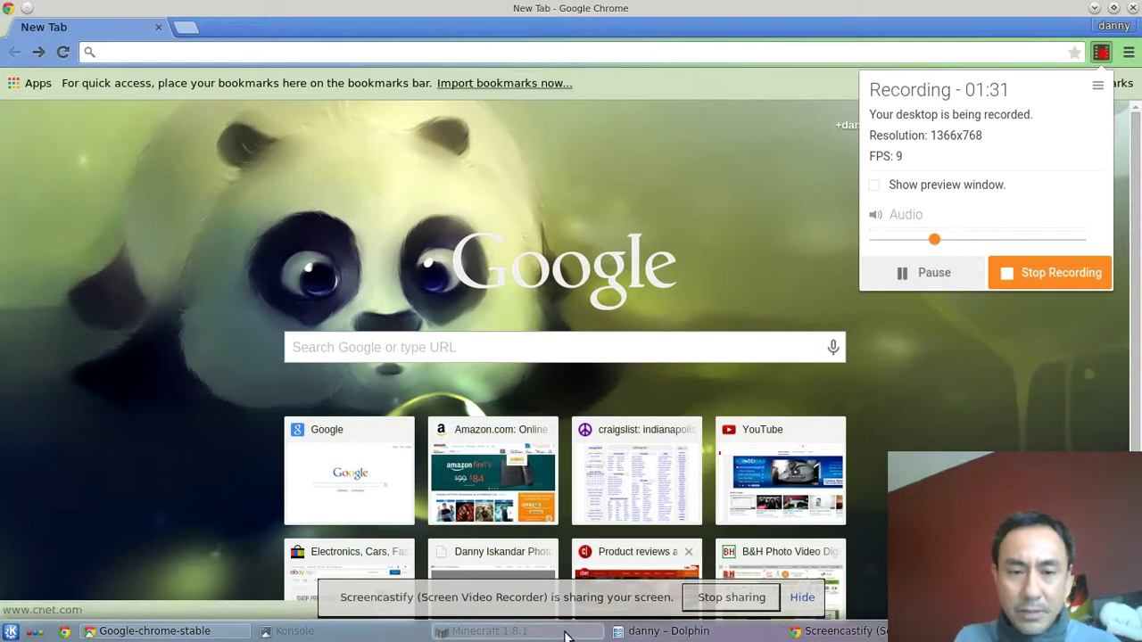
{"action": "left_click", "coordinate": [520, 633]}
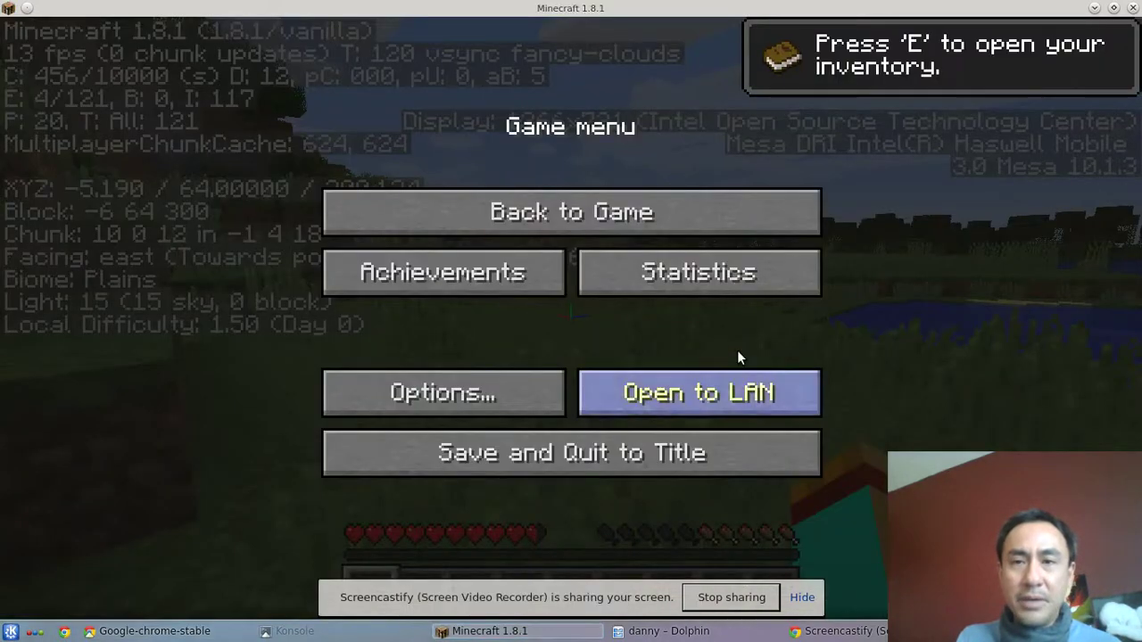
{"action": "left_click", "coordinate": [654, 215]}
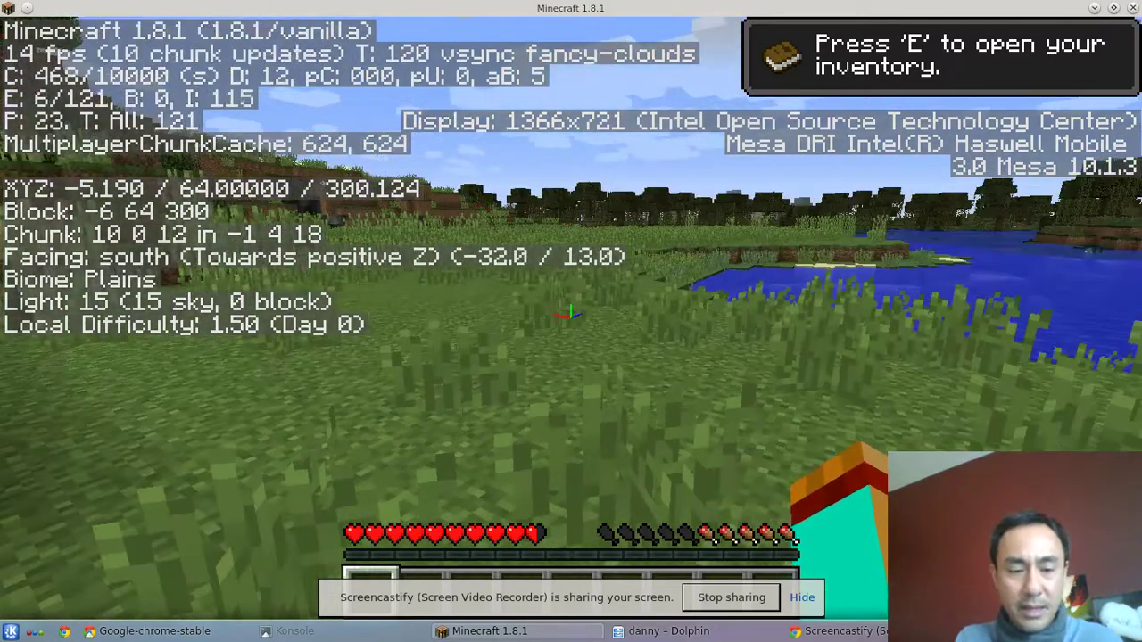
Walk southeast across the grassy plains, away from the water and past the yellow flower
{"action": "key", "text": "w"}
{"action": "key", "text": "w"}
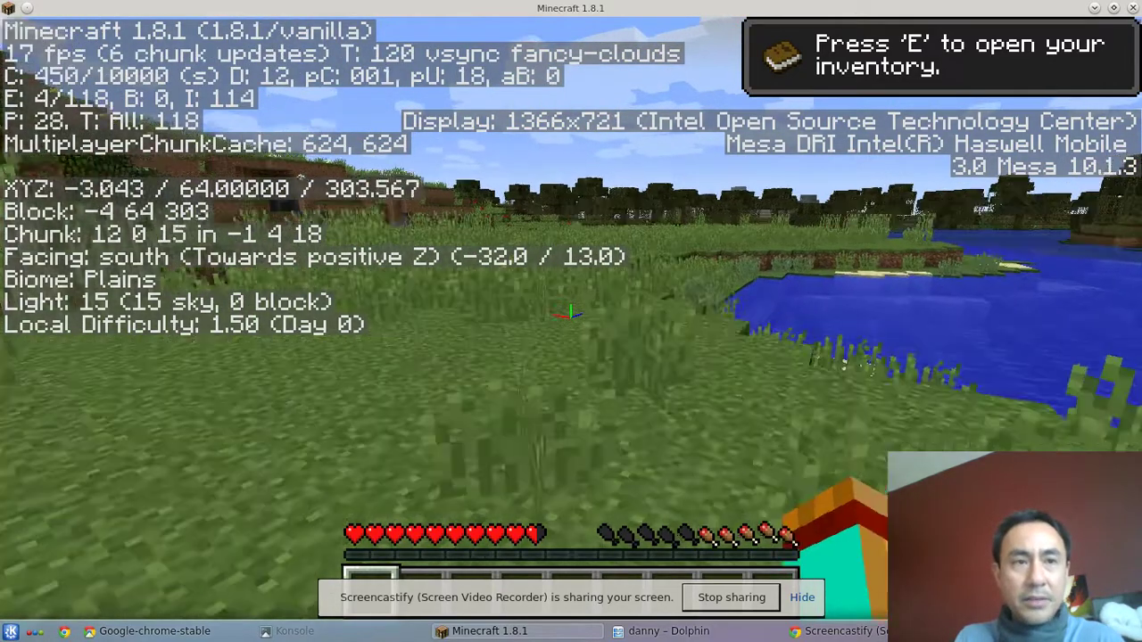
{"action": "key", "text": "w"}
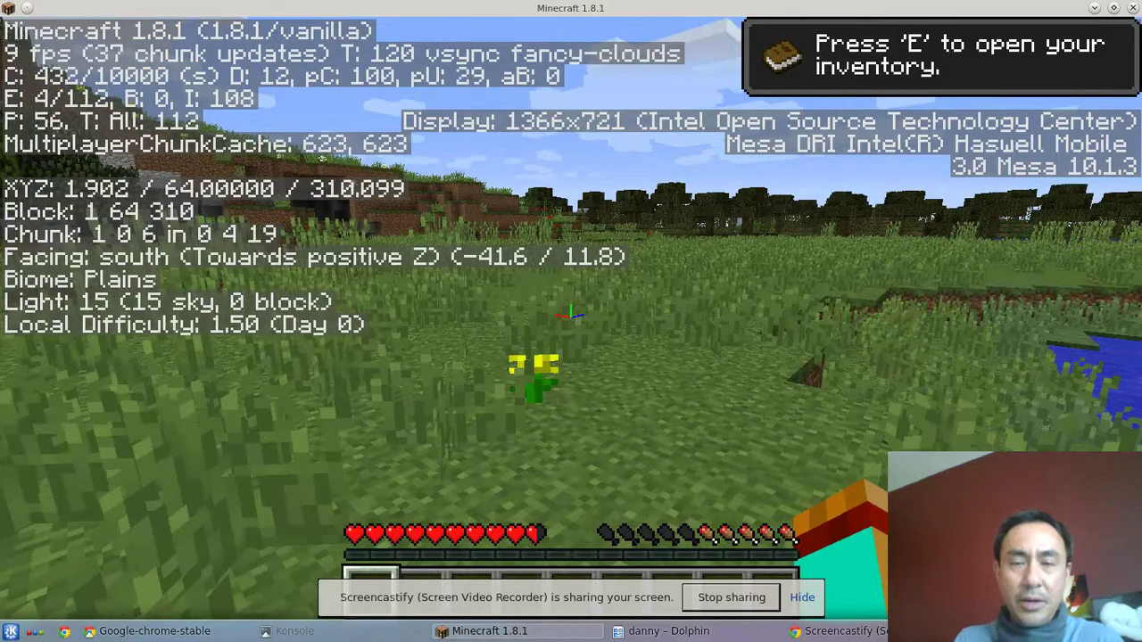
{"action": "key", "text": "w"}
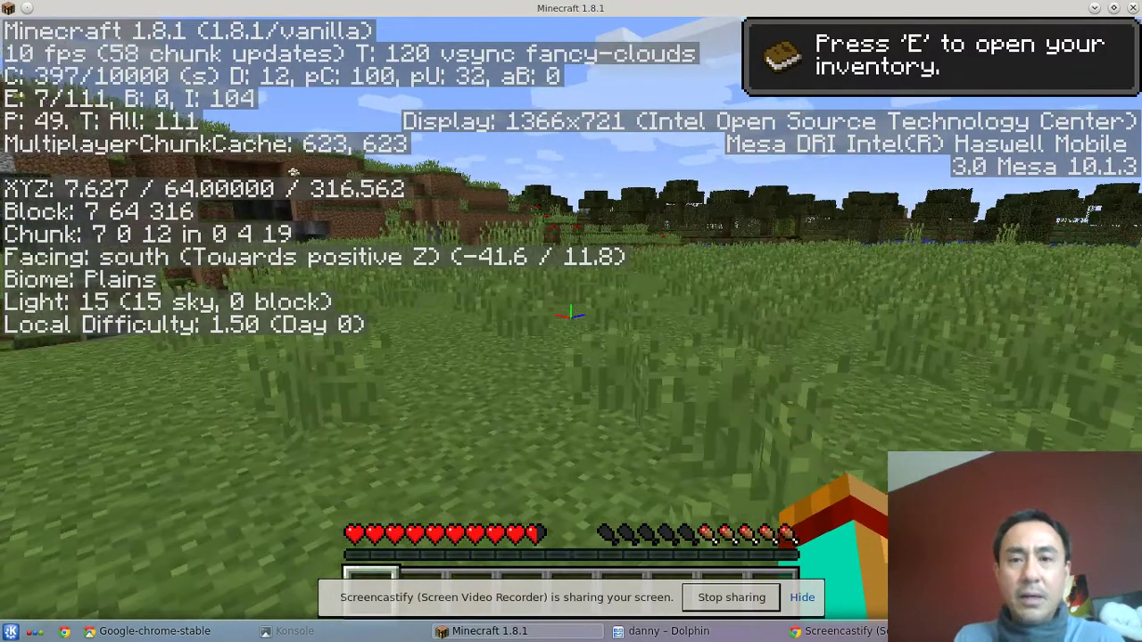
{"action": "key", "text": "w"}
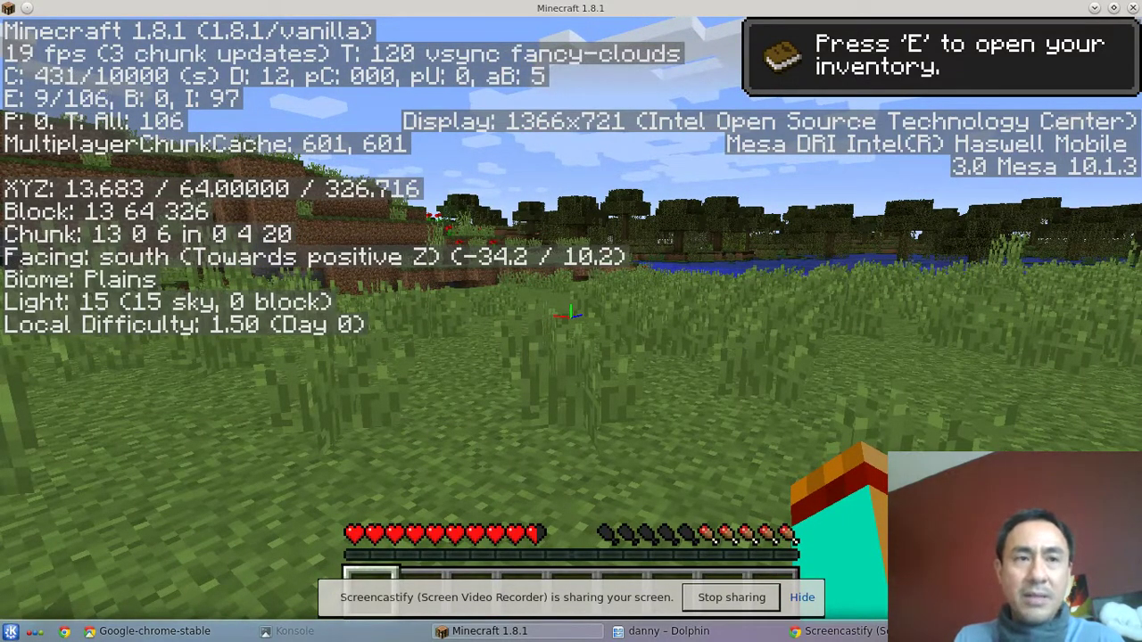
{"action": "key", "text": "w"}
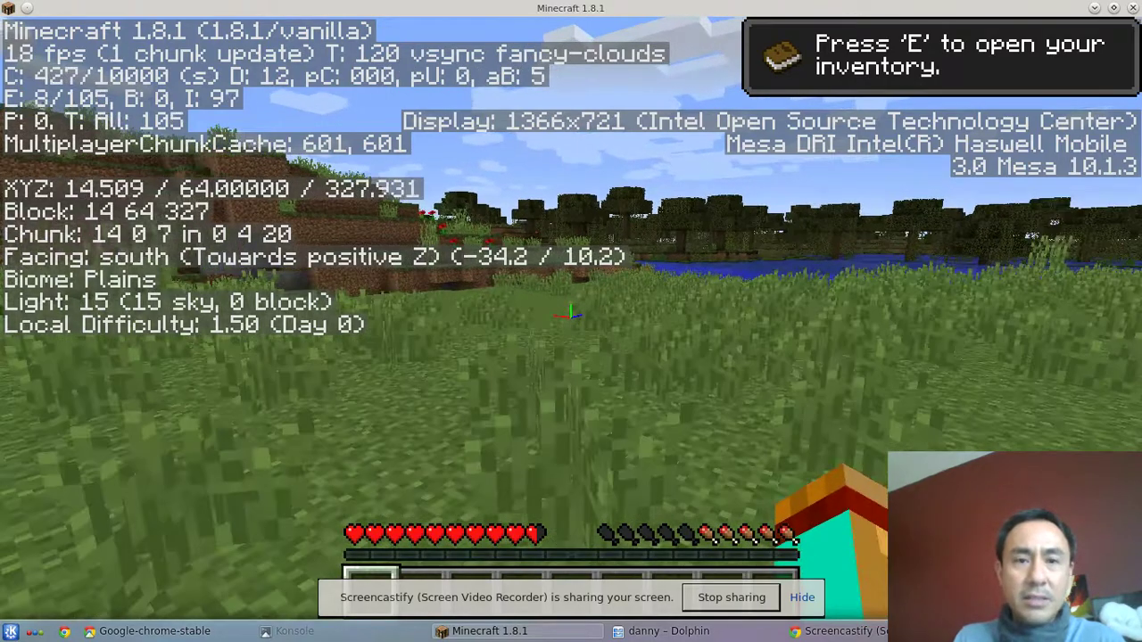
Turn back north along the hillside, and walk down into the ravine and through its flowing water
{"action": "key", "text": "w"}
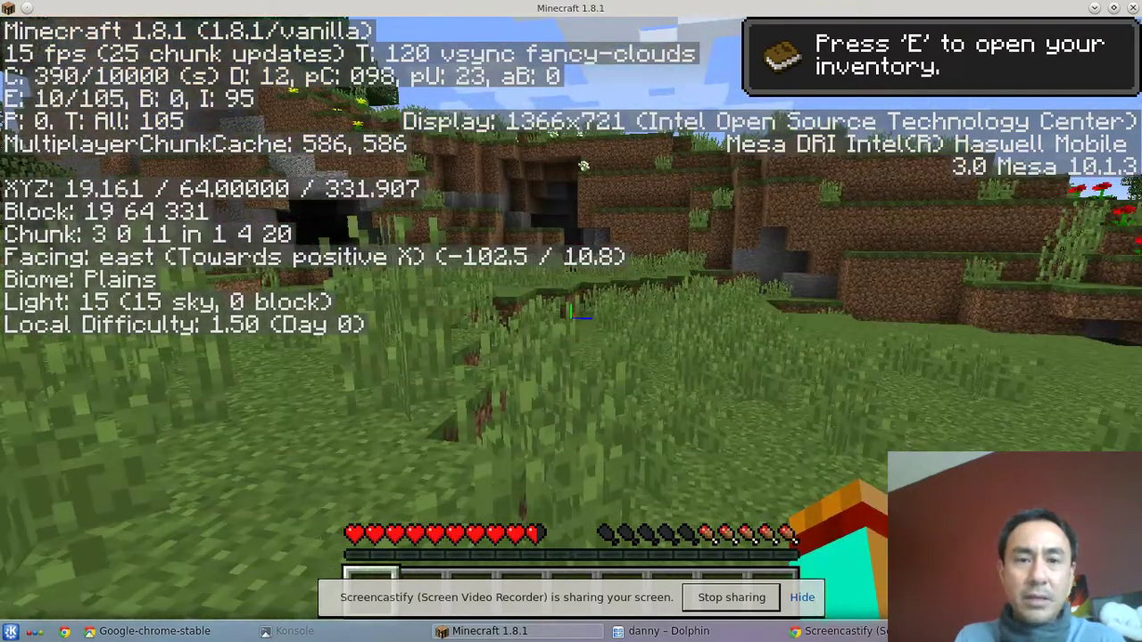
{"action": "key", "text": "w"}
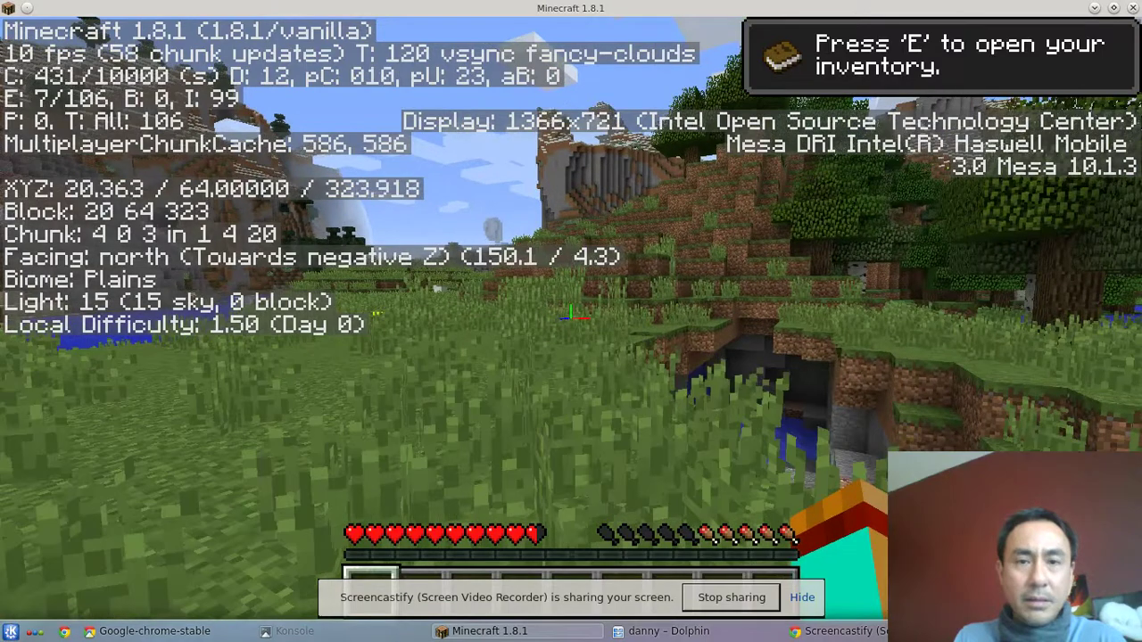
{"action": "key", "text": "w"}
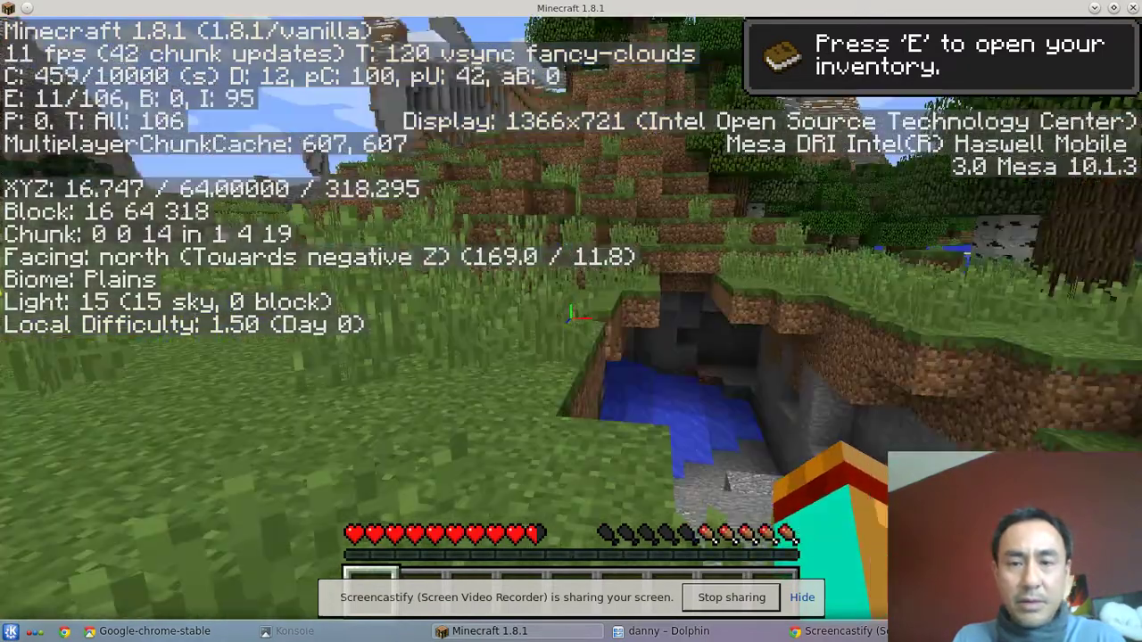
{"action": "key", "text": "w"}
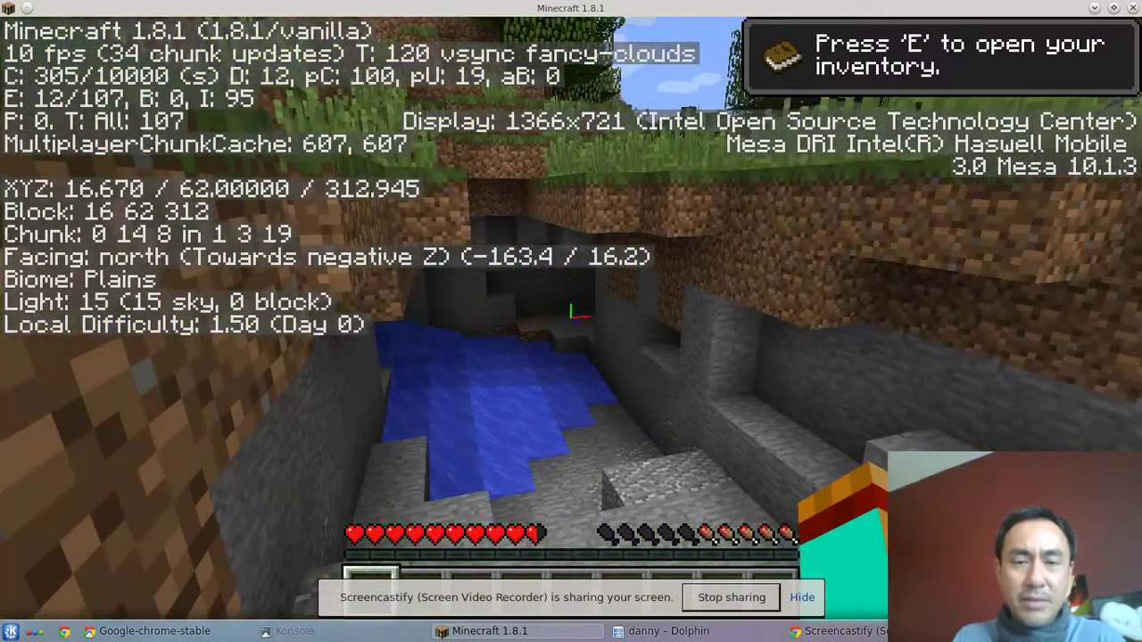
{"action": "key", "text": "w"}
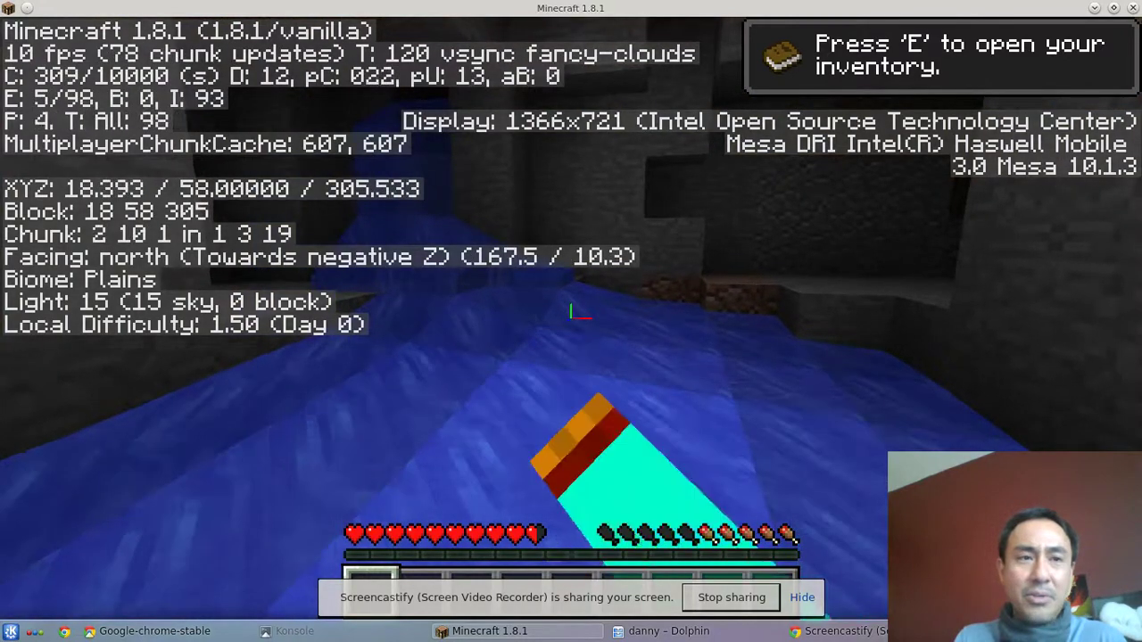
{"action": "key", "text": "w"}
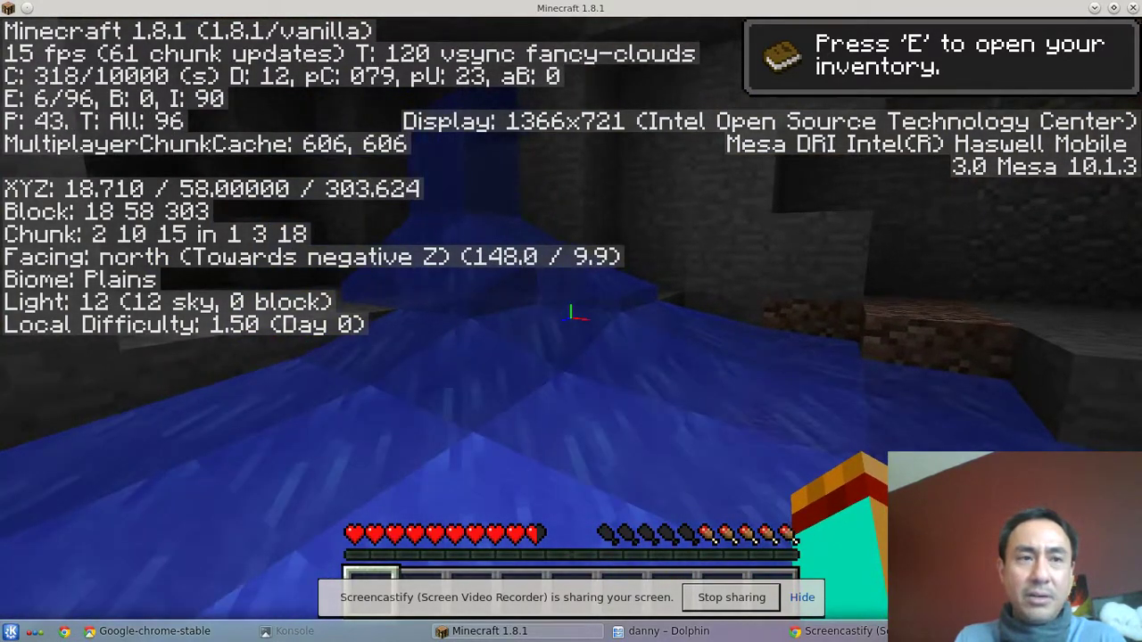
Climb south out of the ravine by jumping up the blocks, walk southwest across the grass, and pause the game
{"action": "key", "text": "w"}
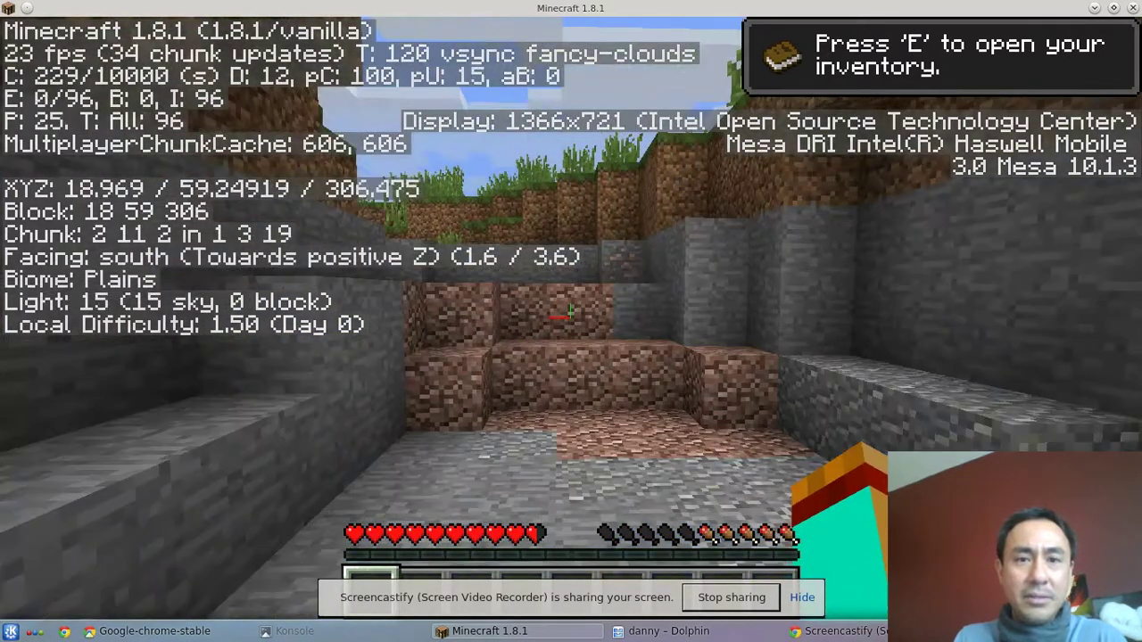
{"action": "key", "text": "w"}
{"action": "key", "text": "space"}
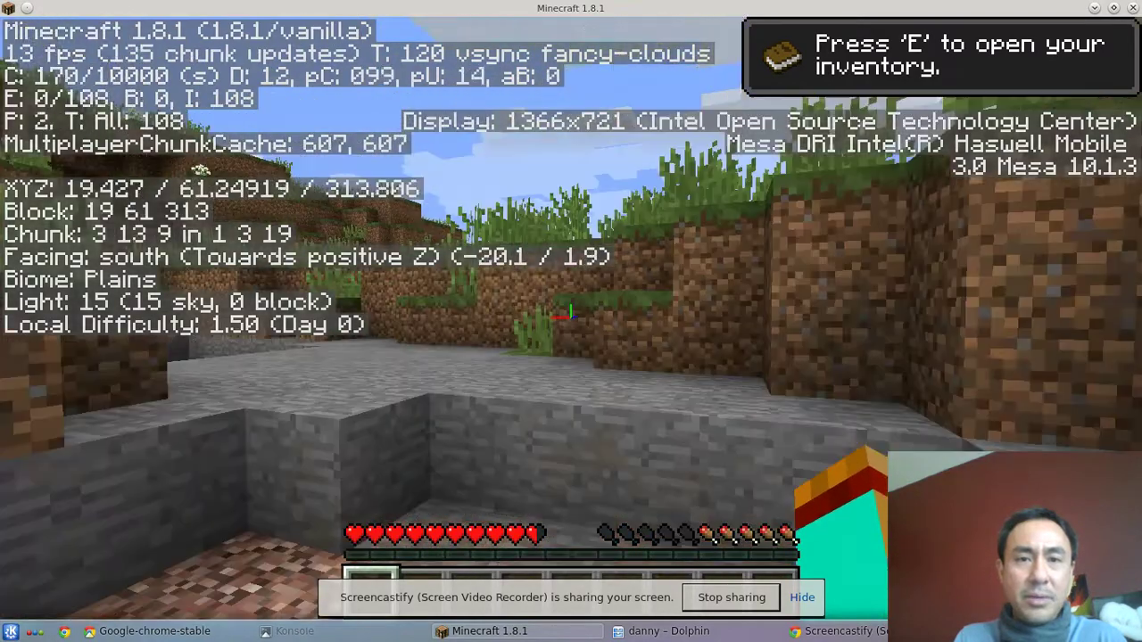
{"action": "key", "text": "w"}
{"action": "key", "text": "space"}
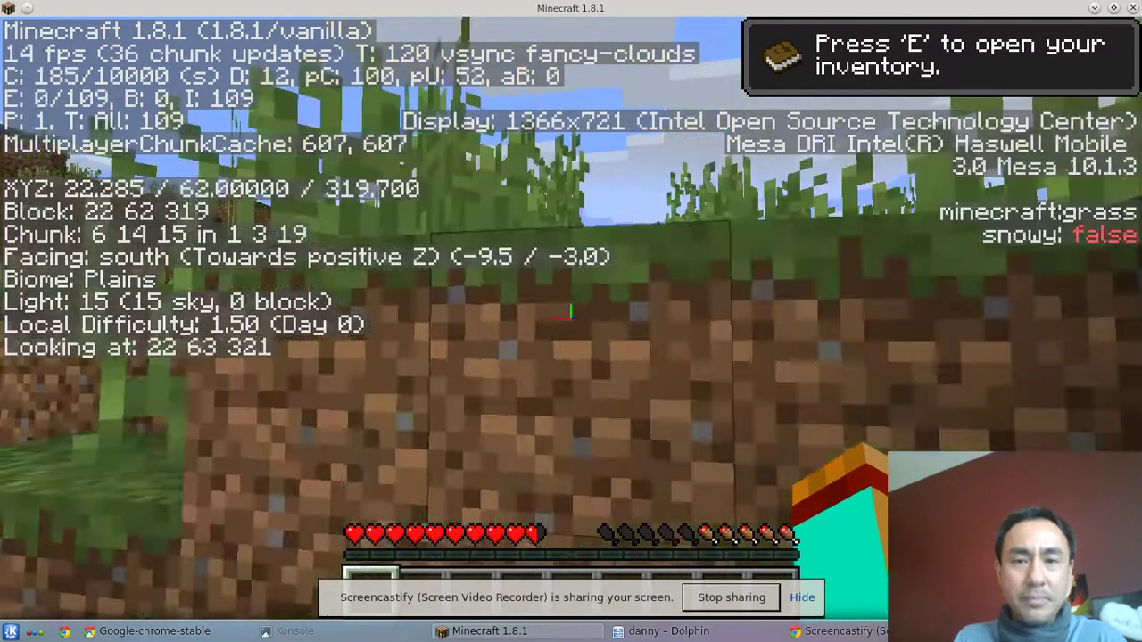
{"action": "key", "text": "w"}
{"action": "key", "text": "space"}
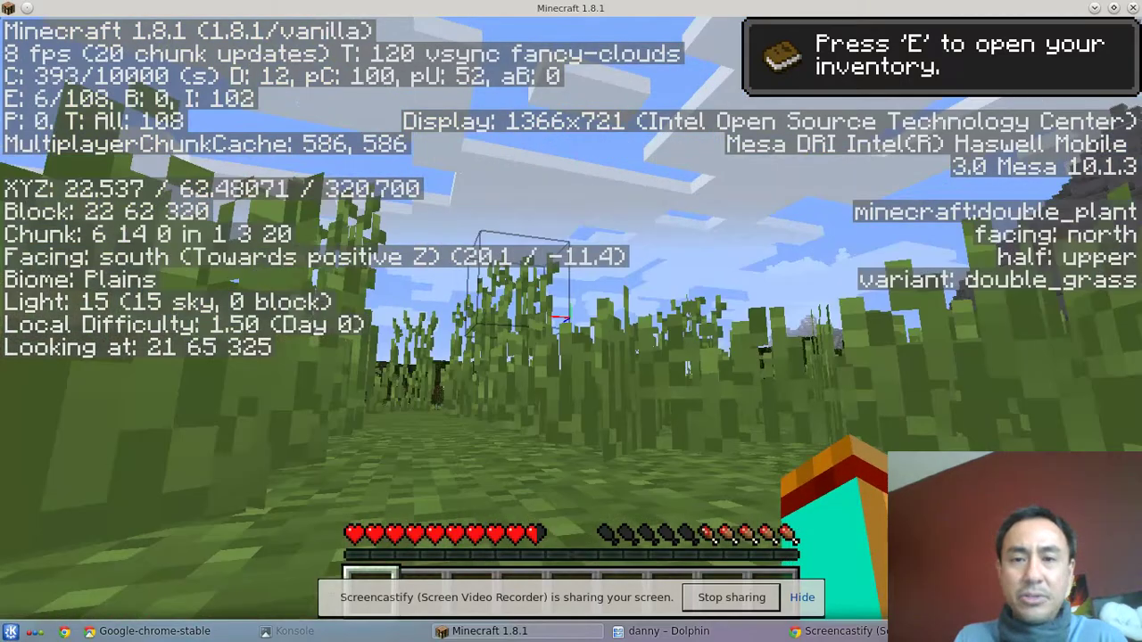
{"action": "key", "text": "w"}
{"action": "key", "text": "space"}
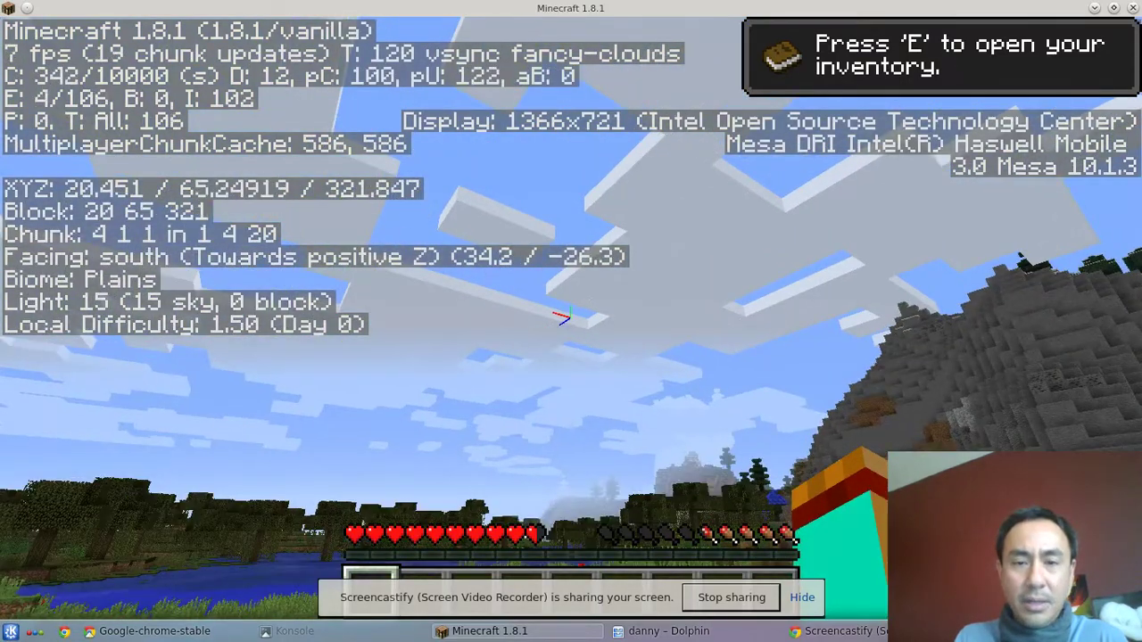
{"action": "key", "text": "w"}
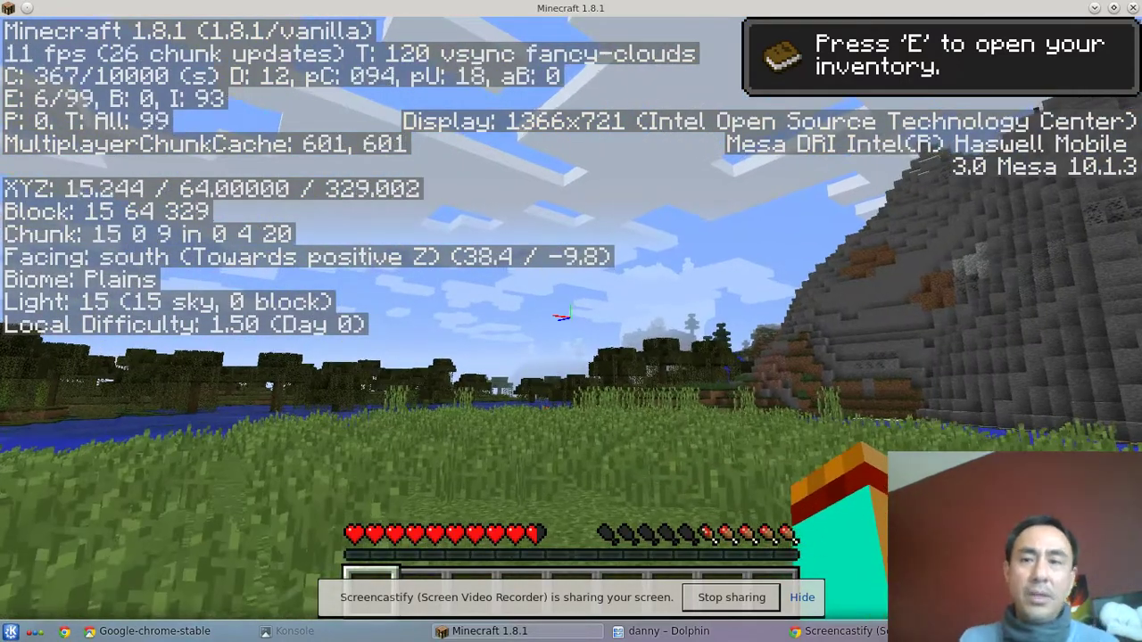
{"action": "key", "text": "Escape"}
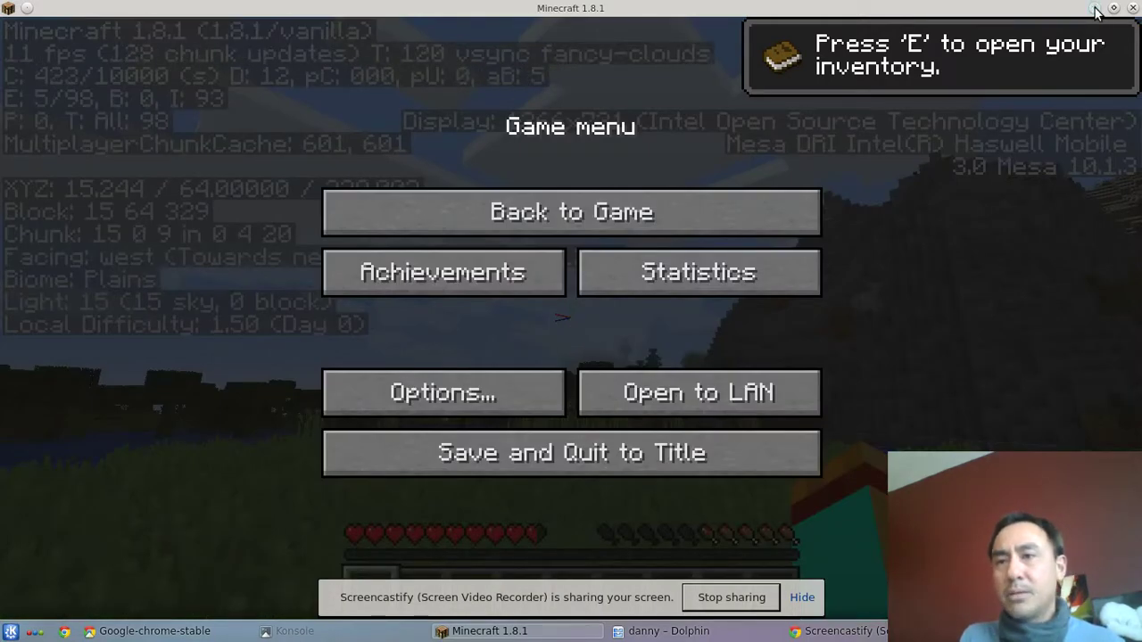
Minimize Minecraft and Chrome to reach the Dolphin Home folder, and hide and restore the Screencastify sharing notice
{"action": "key", "text": "alt+Tab"}
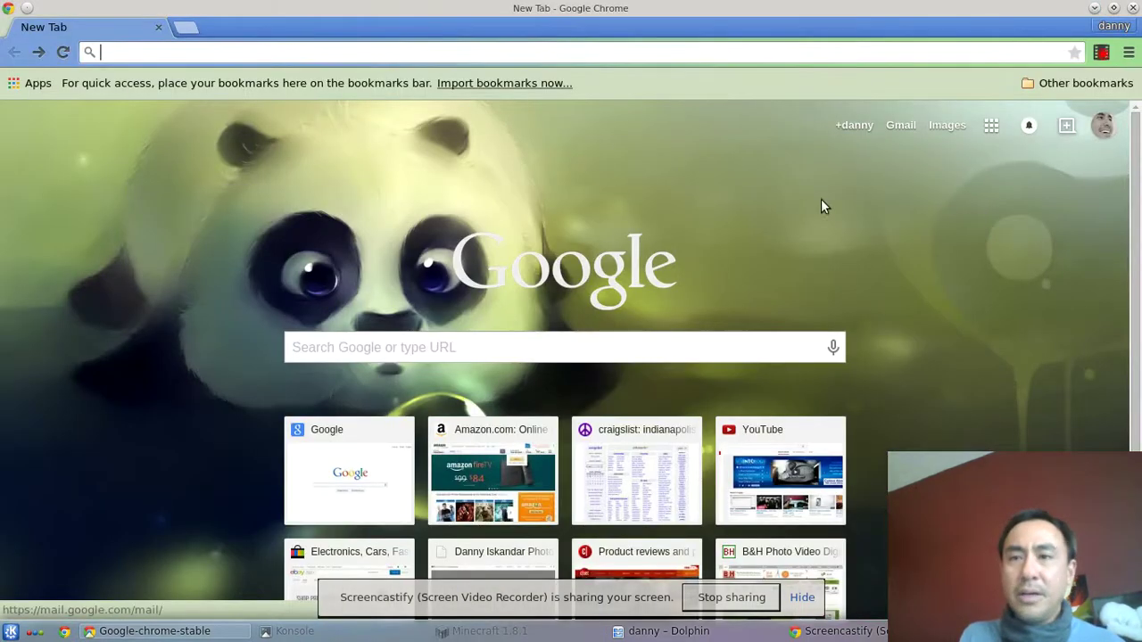
{"action": "left_click", "coordinate": [1094, 9]}
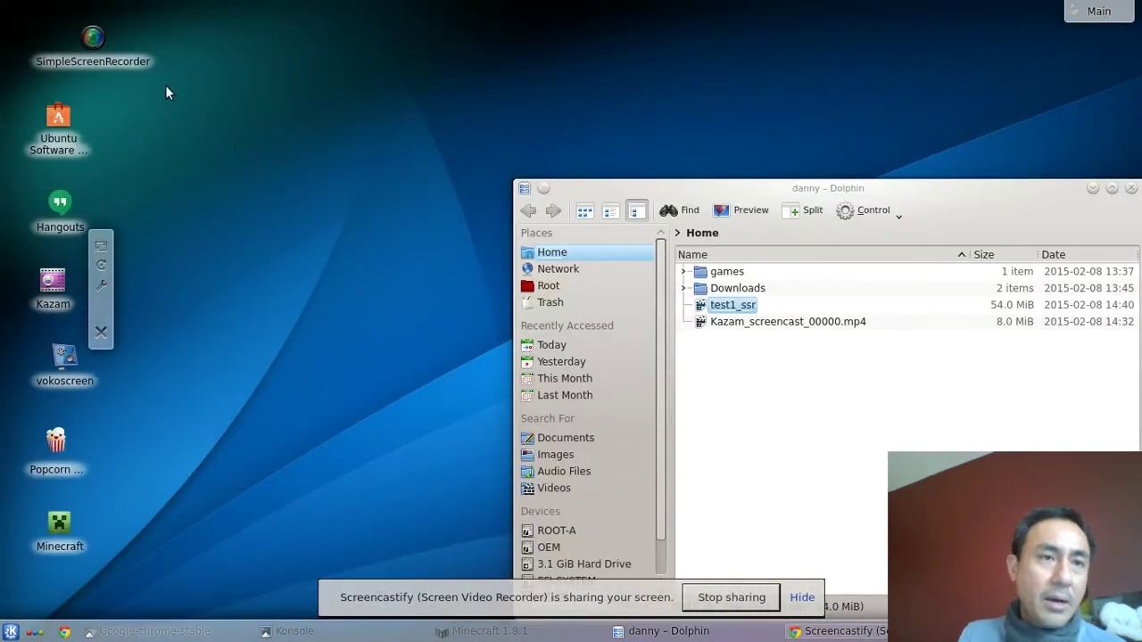
{"action": "mouse_move", "coordinate": [104, 53]}
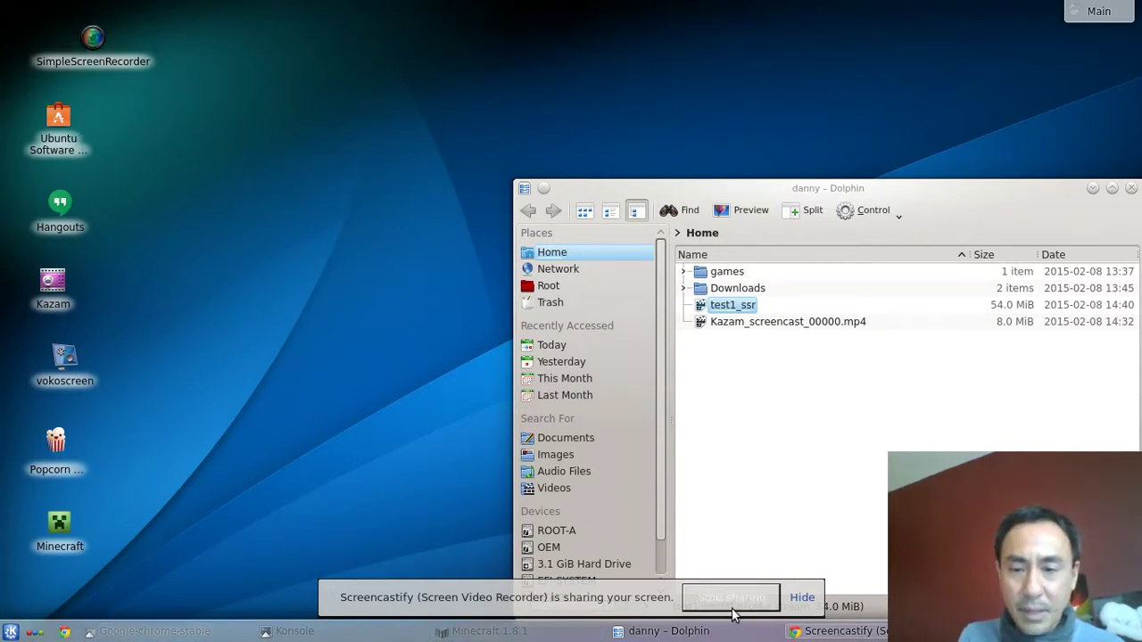
{"action": "left_click", "coordinate": [832, 635]}
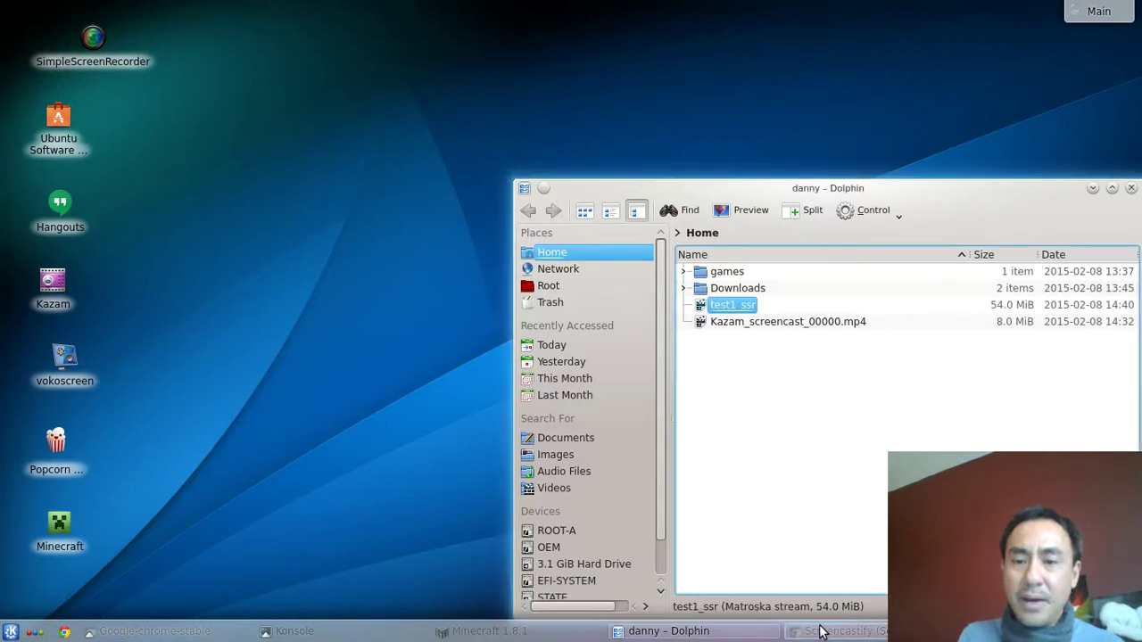
{"action": "left_click", "coordinate": [832, 635]}
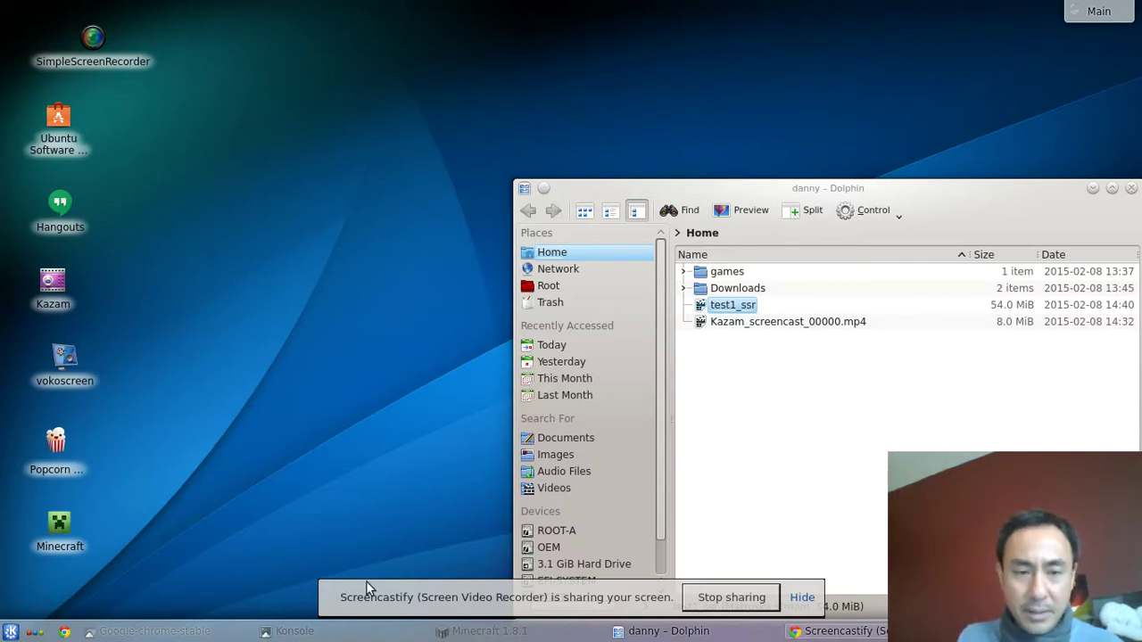
Switch to Chrome's New Tab window and open the Extensions page from Settings to examine the installed Screencastify extension's entry
{"action": "left_click", "coordinate": [190, 630]}
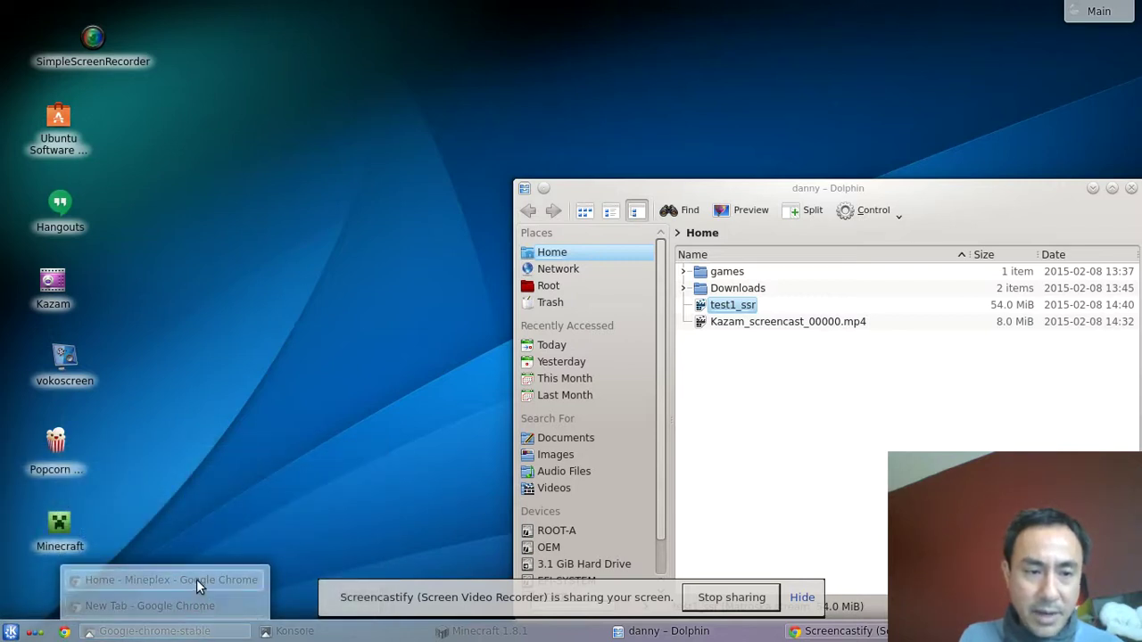
{"action": "left_click", "coordinate": [200, 607]}
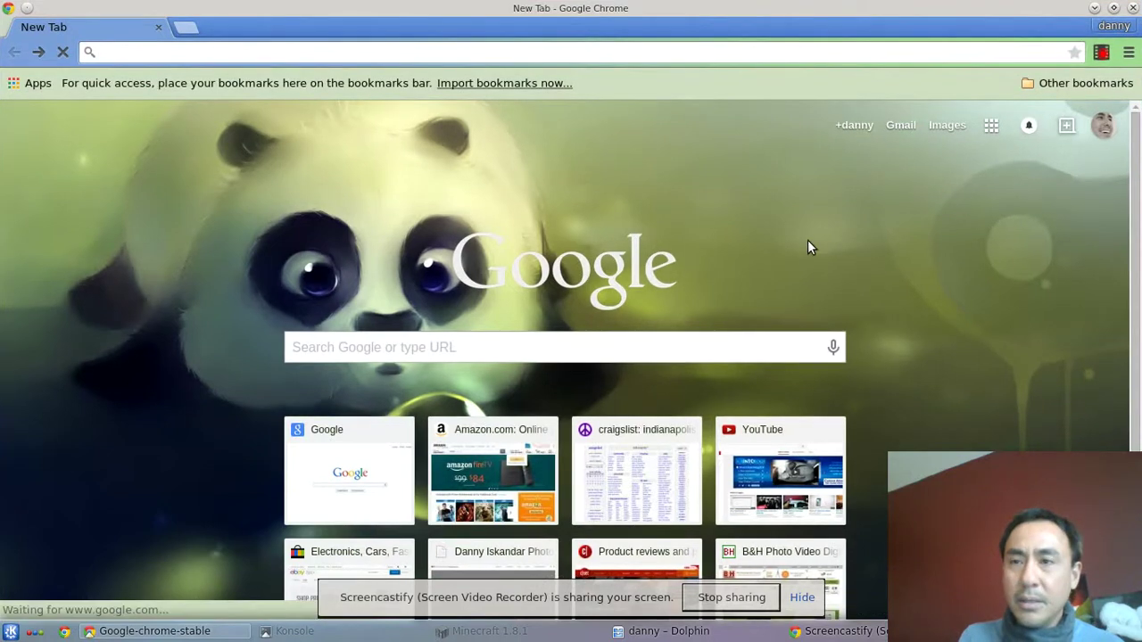
{"action": "left_click", "coordinate": [1129, 53]}
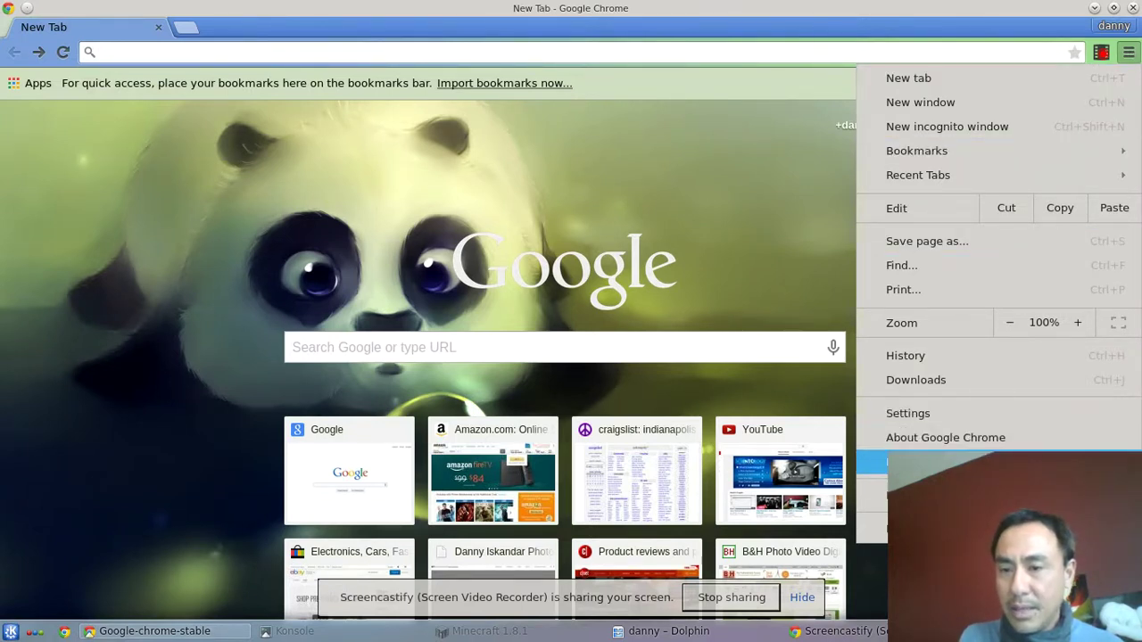
{"action": "left_click", "coordinate": [996, 415]}
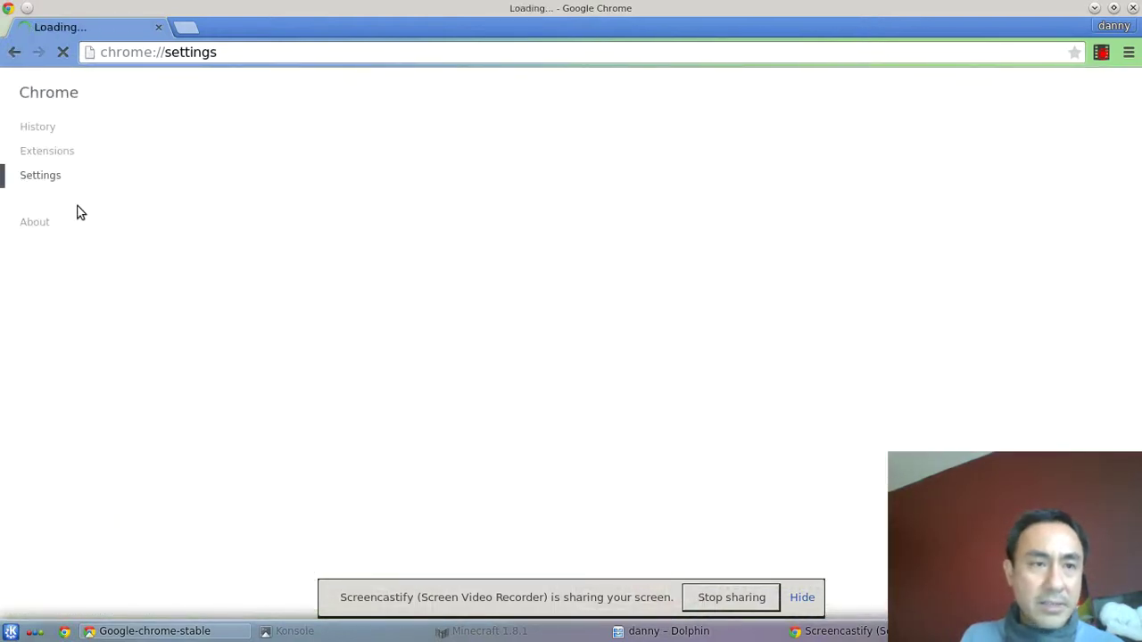
{"action": "left_click", "coordinate": [51, 157]}
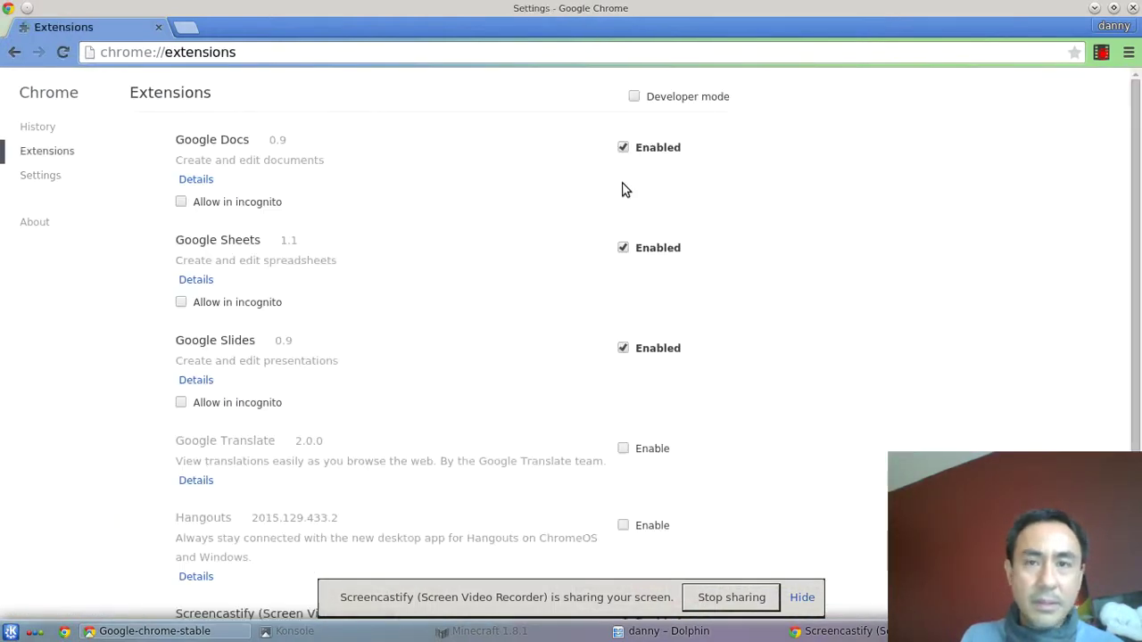
{"action": "scroll", "coordinate": [440, 454], "scroll_direction": "down", "scroll_amount": 3}
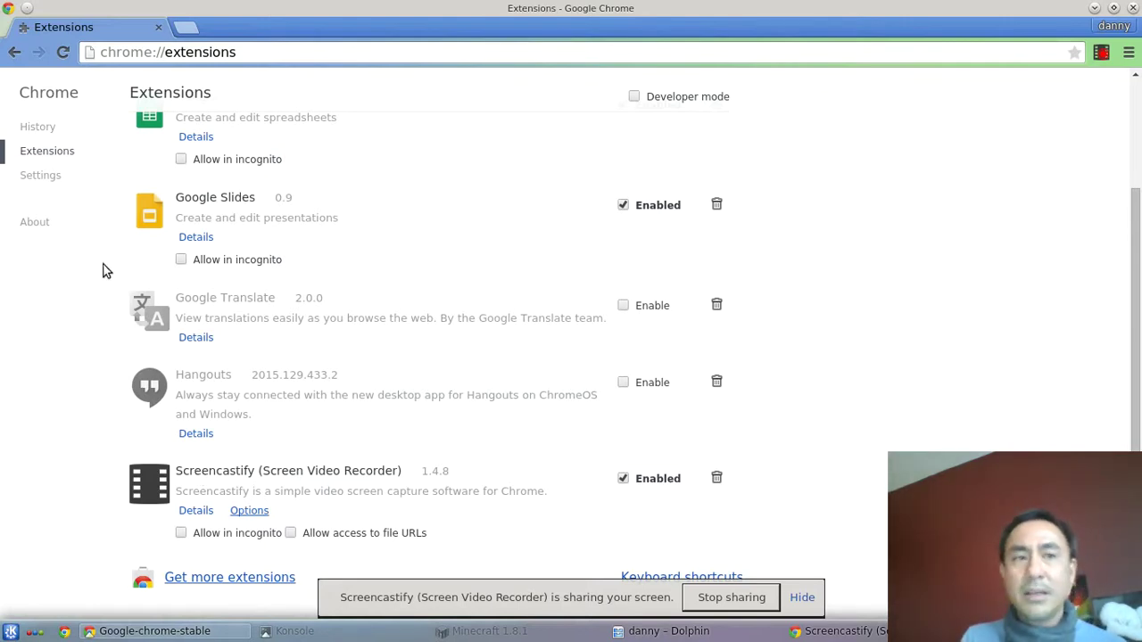
Go back from the Extensions page to Settings, and minimize the Chrome window to return to the desktop
{"action": "left_click", "coordinate": [13, 54]}
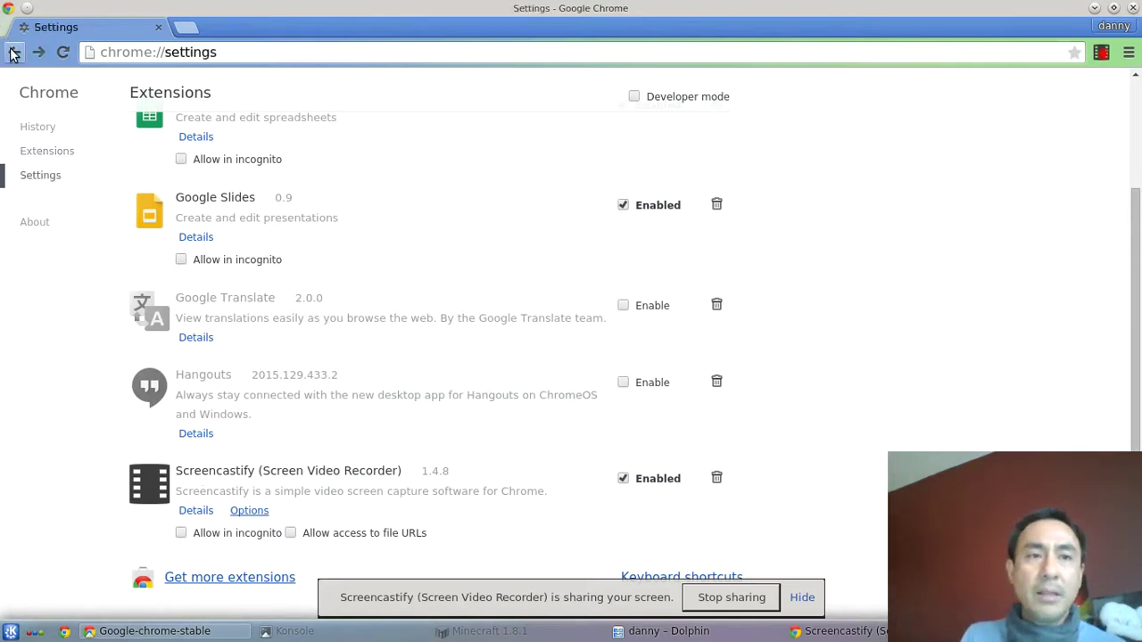
{"action": "left_click", "coordinate": [1094, 9]}
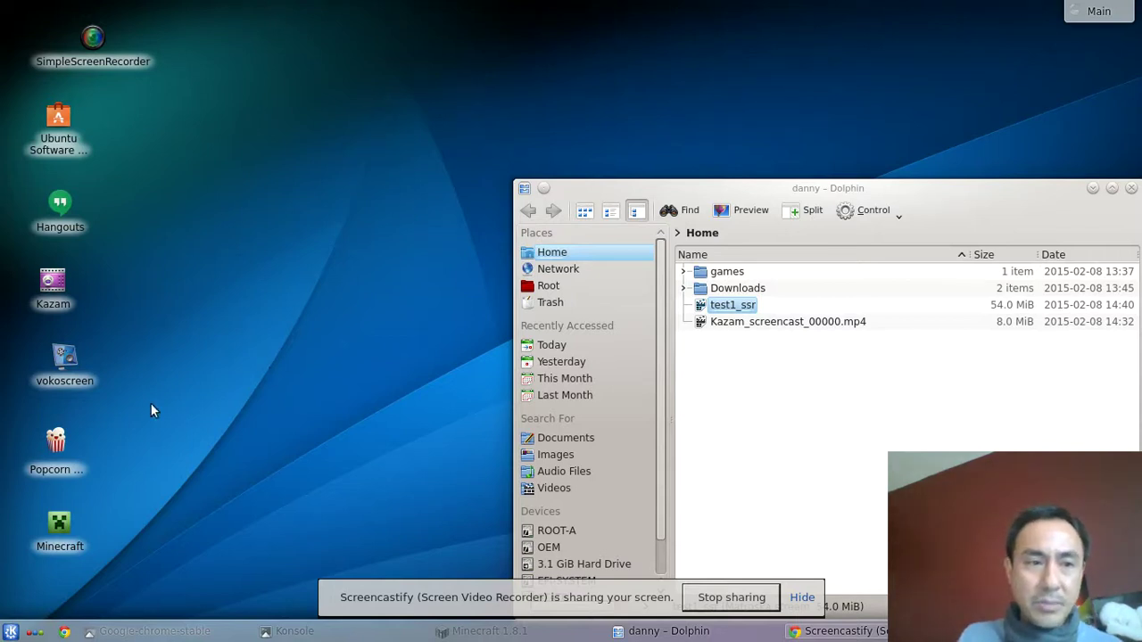
{"action": "mouse_move", "coordinate": [93, 358]}
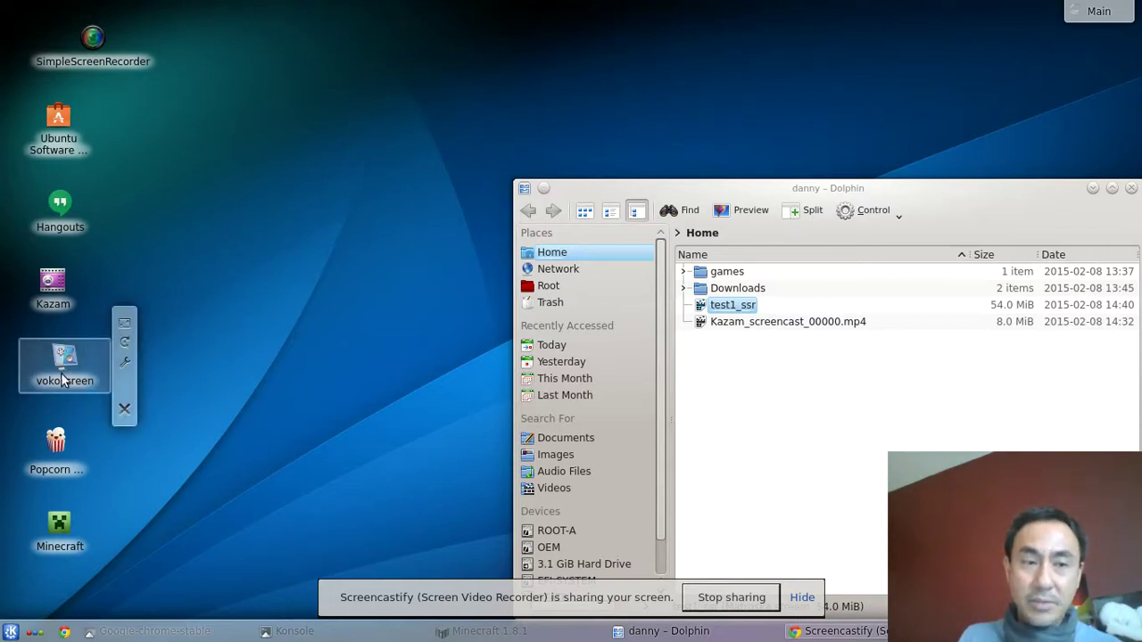